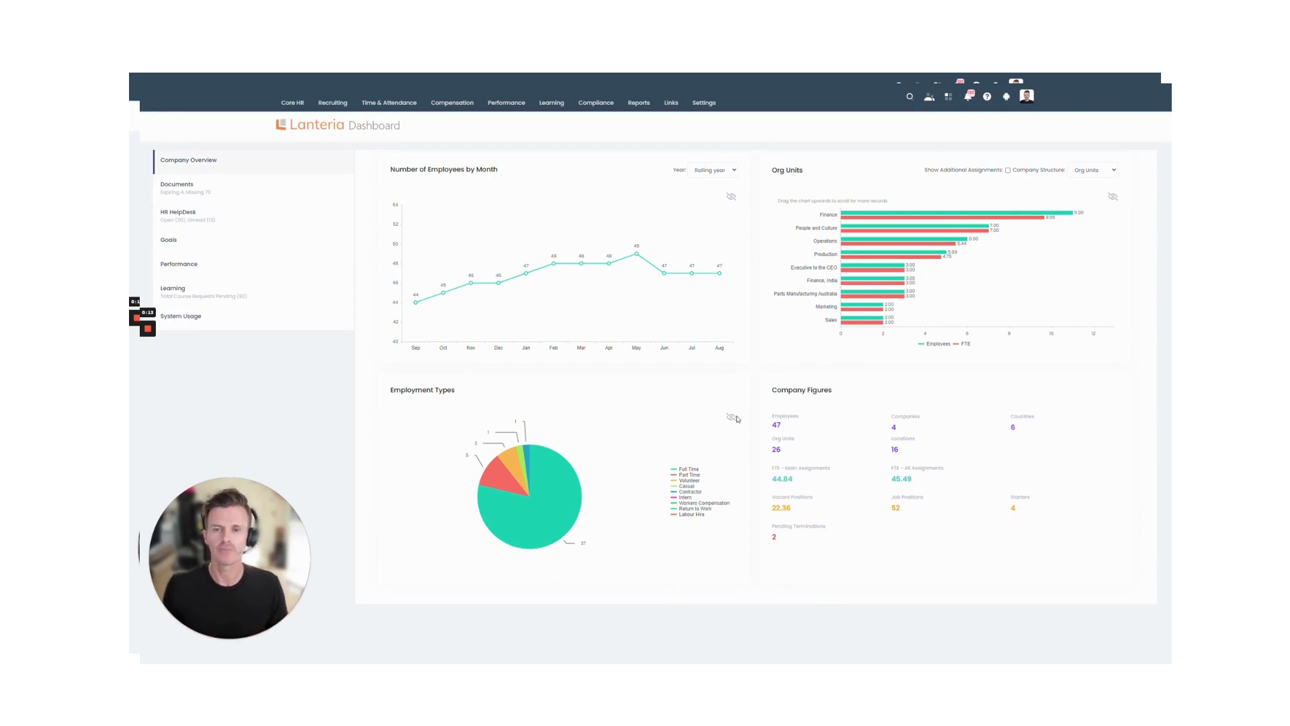
Step: Go from the company dashboard to the Learning Catalog page
mouse_move(549, 103)
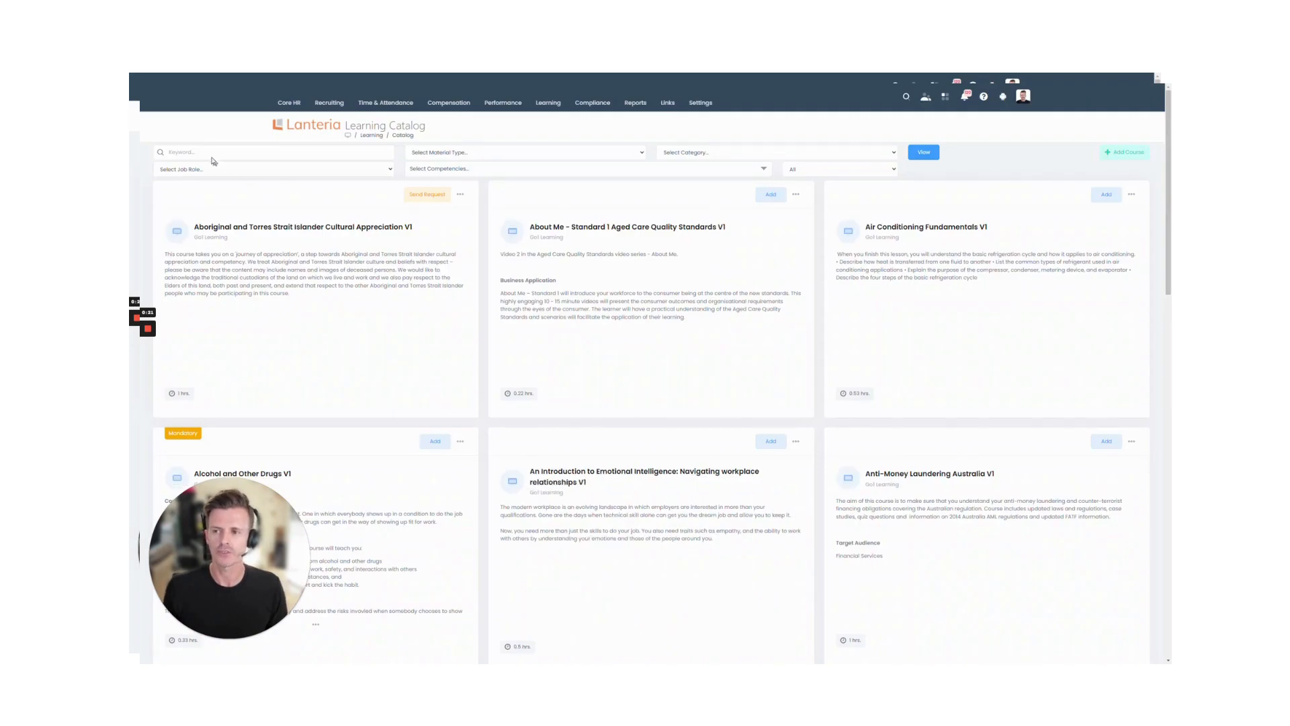
Step: Search the catalog for 'dangerous goods' and open the Dangerous Goods Handling V1 course details
left_click(210, 154)
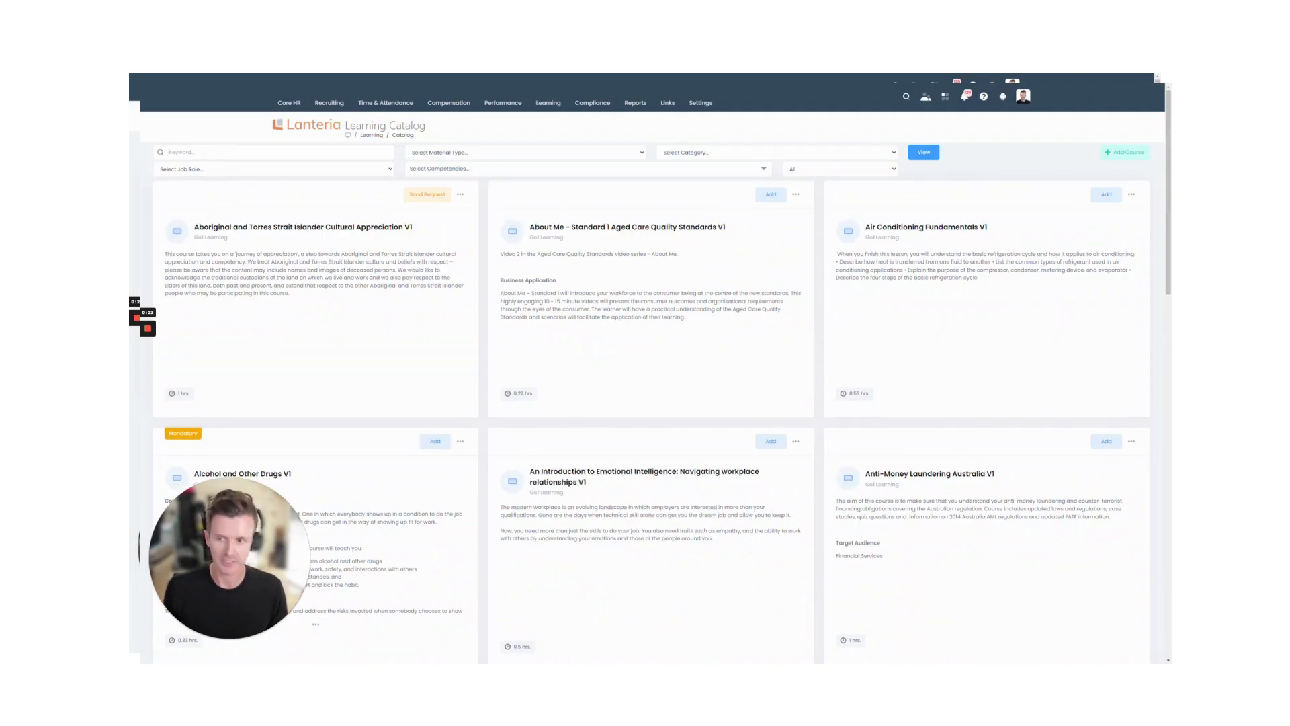
type("danger")
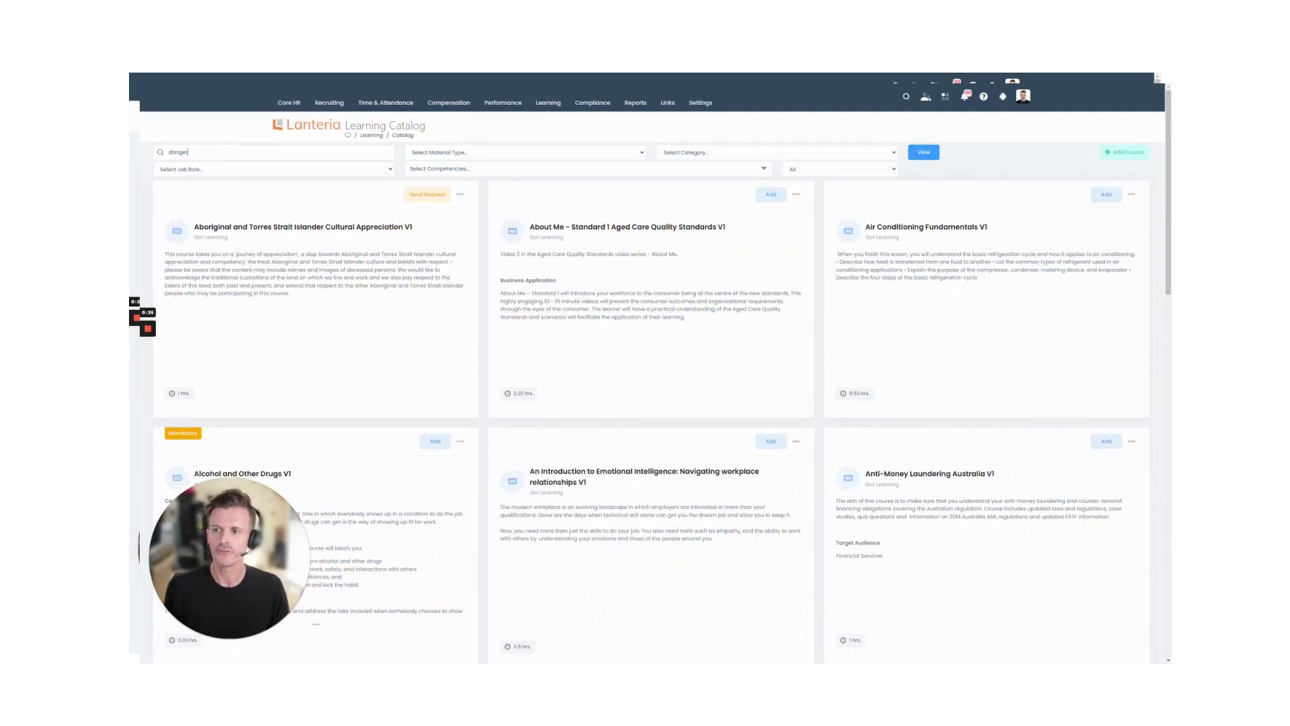
type("ous goods")
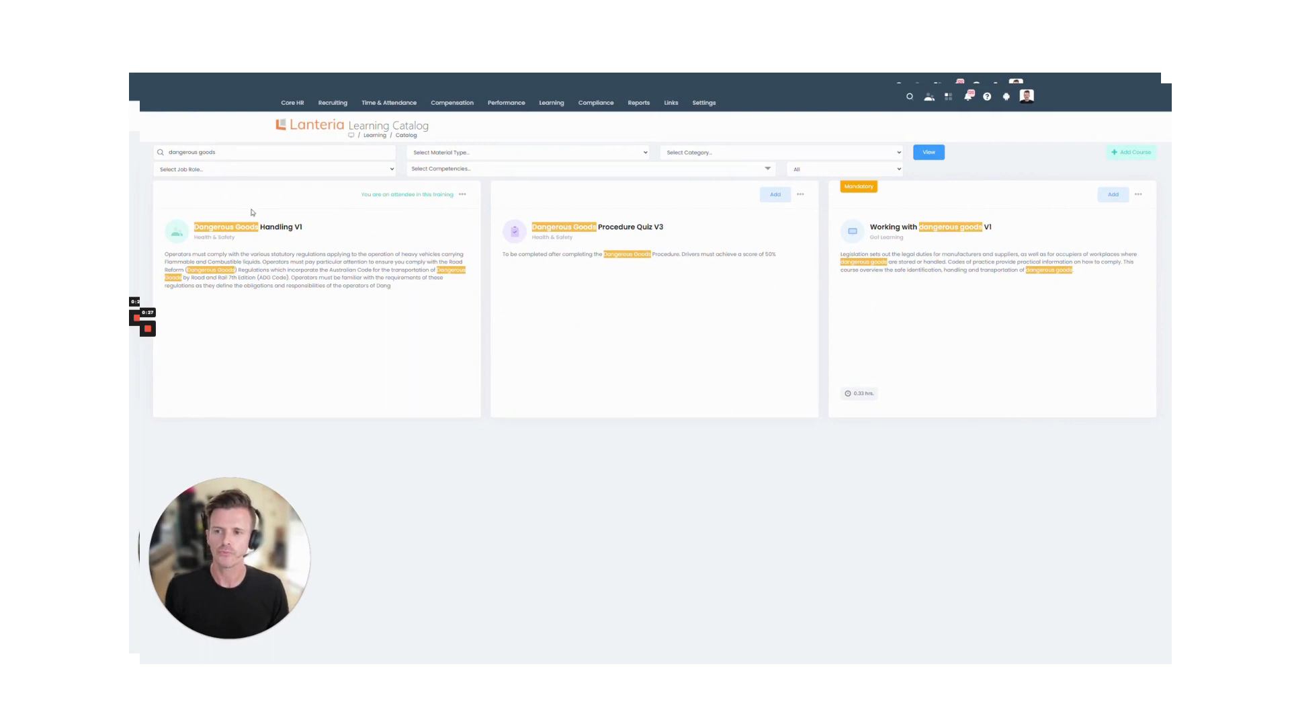
left_click(255, 227)
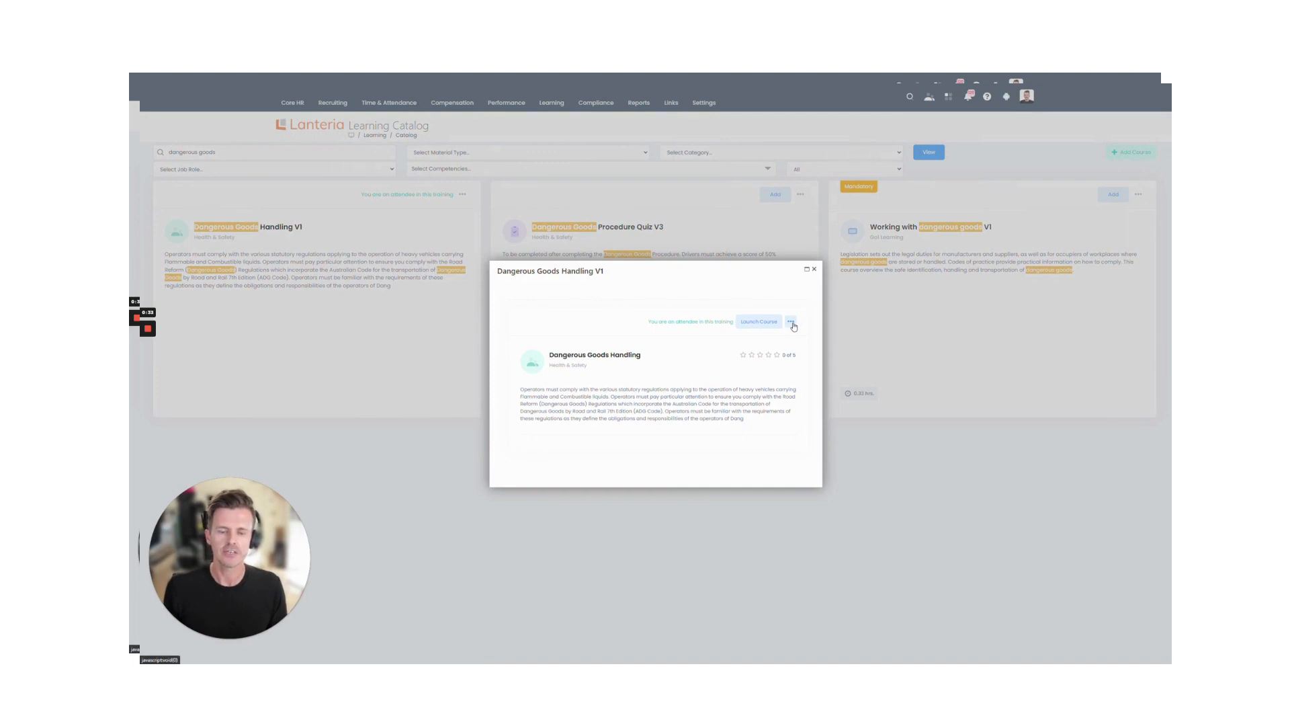
Step: Review the Dangerous Goods Handling course edit form and close it without changes
left_click(792, 323)
left_click(768, 367)
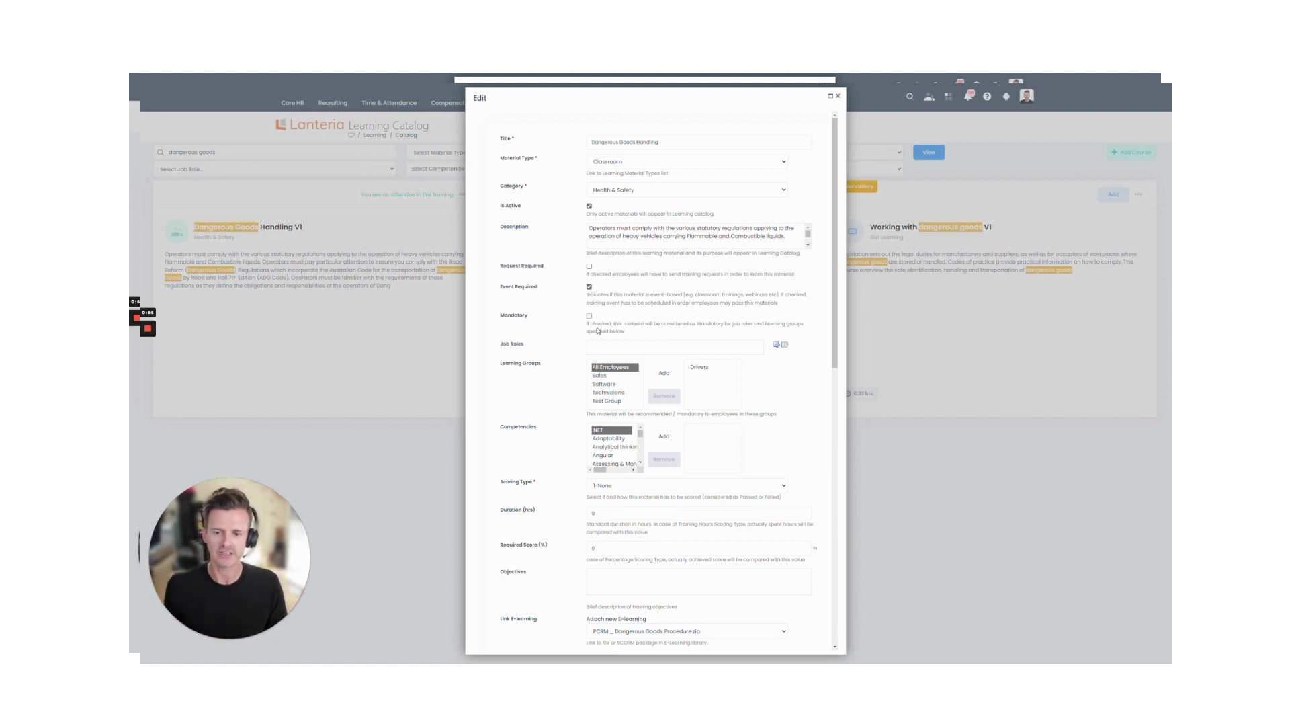
left_click(837, 96)
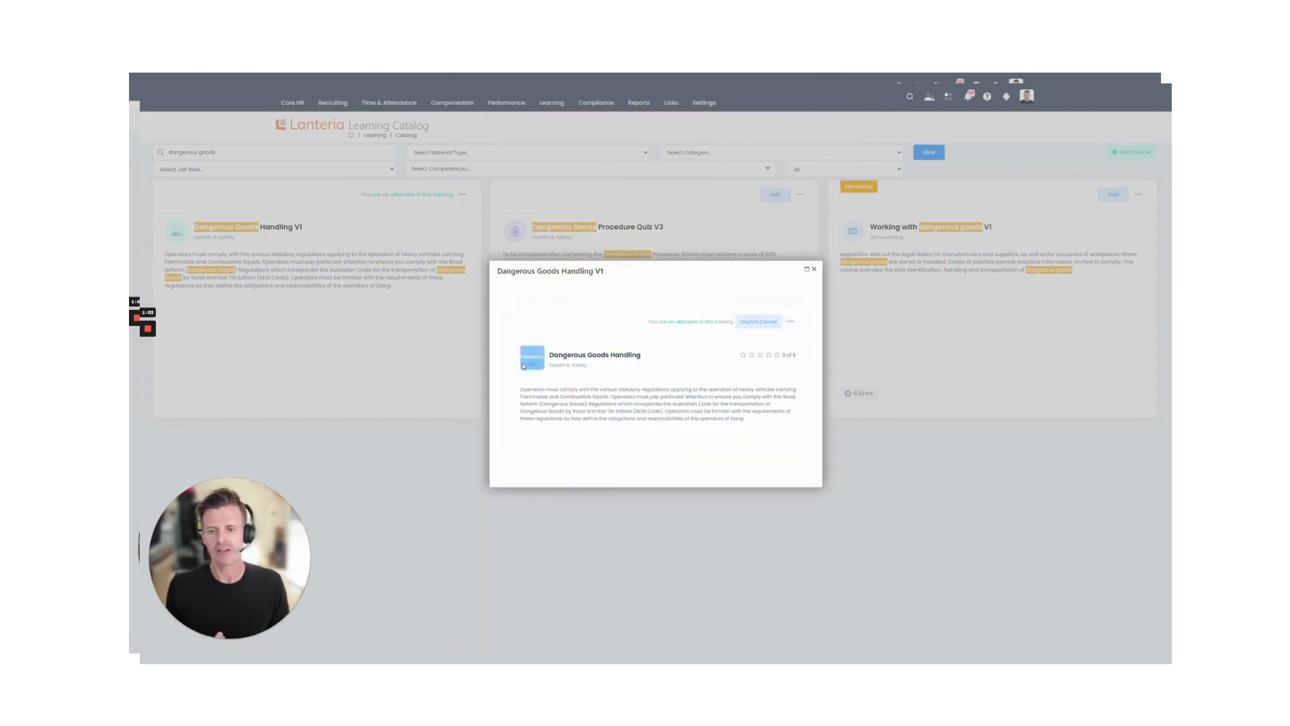
left_click(791, 321)
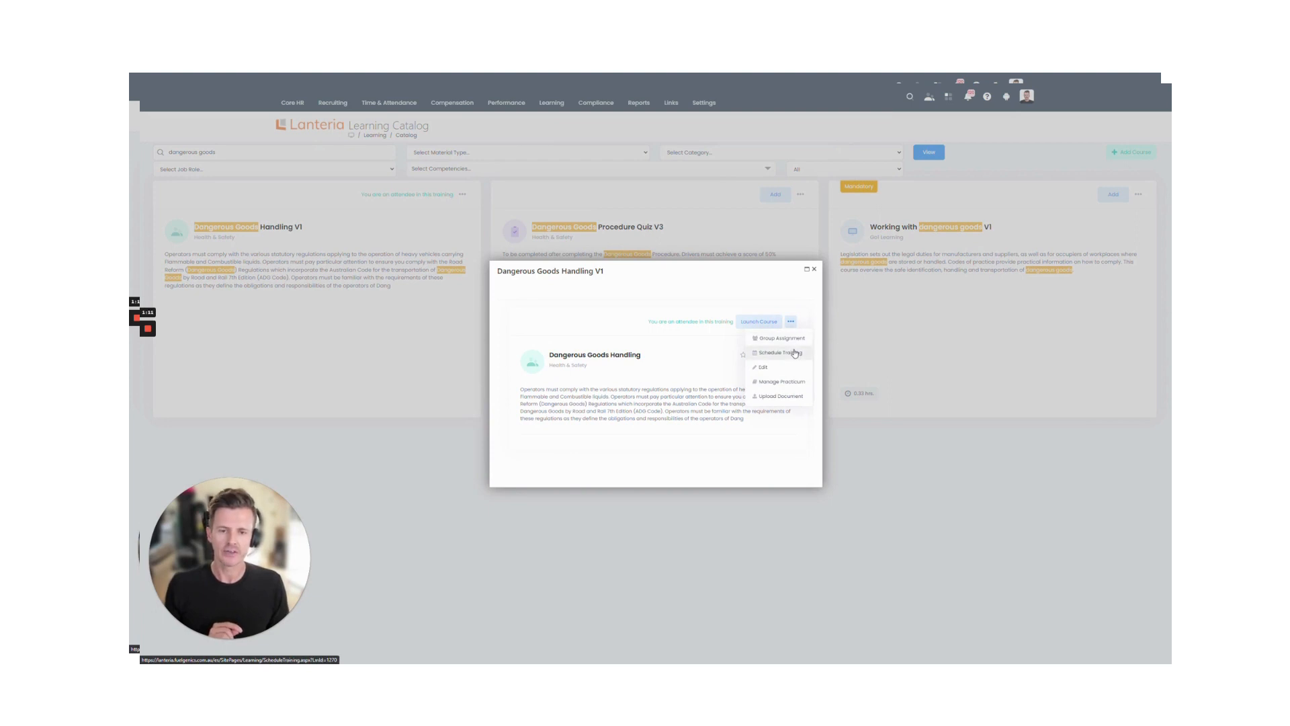
Step: Schedule a new Dangerous Goods Handling training session and view attendees' availability in the Scheduling Assistant
left_click(795, 354)
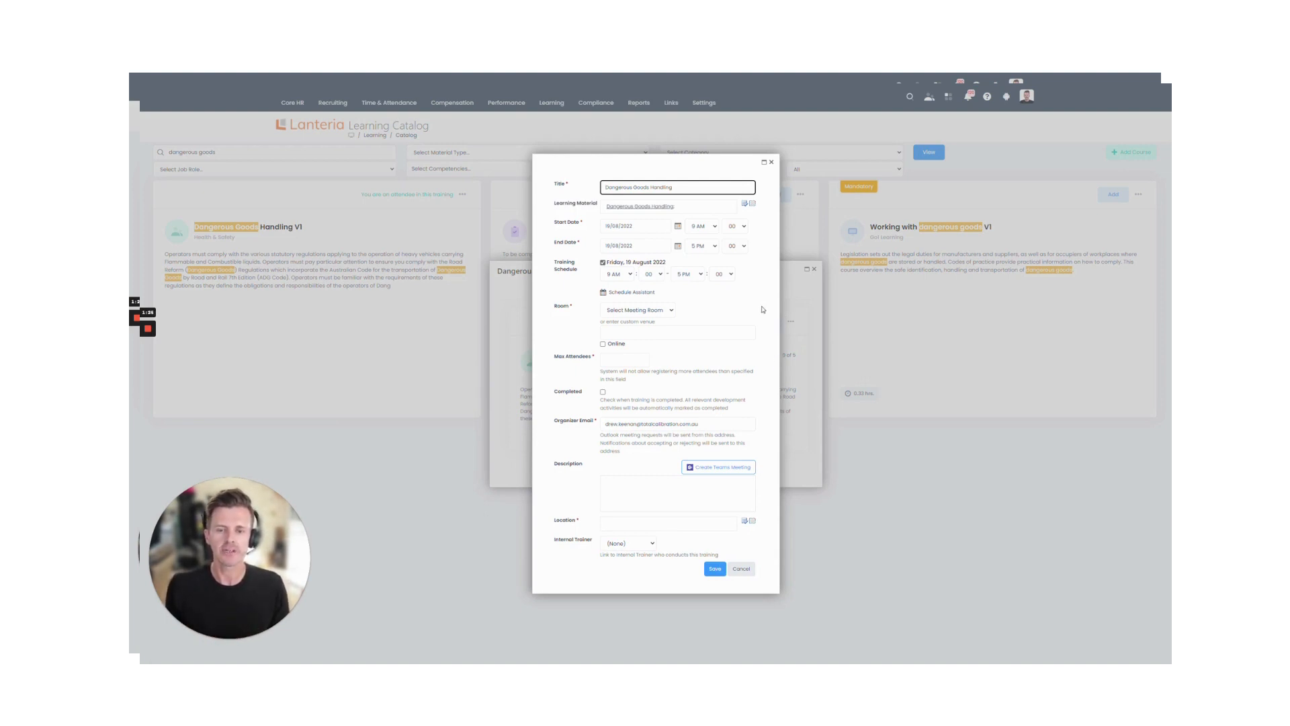
left_click(645, 294)
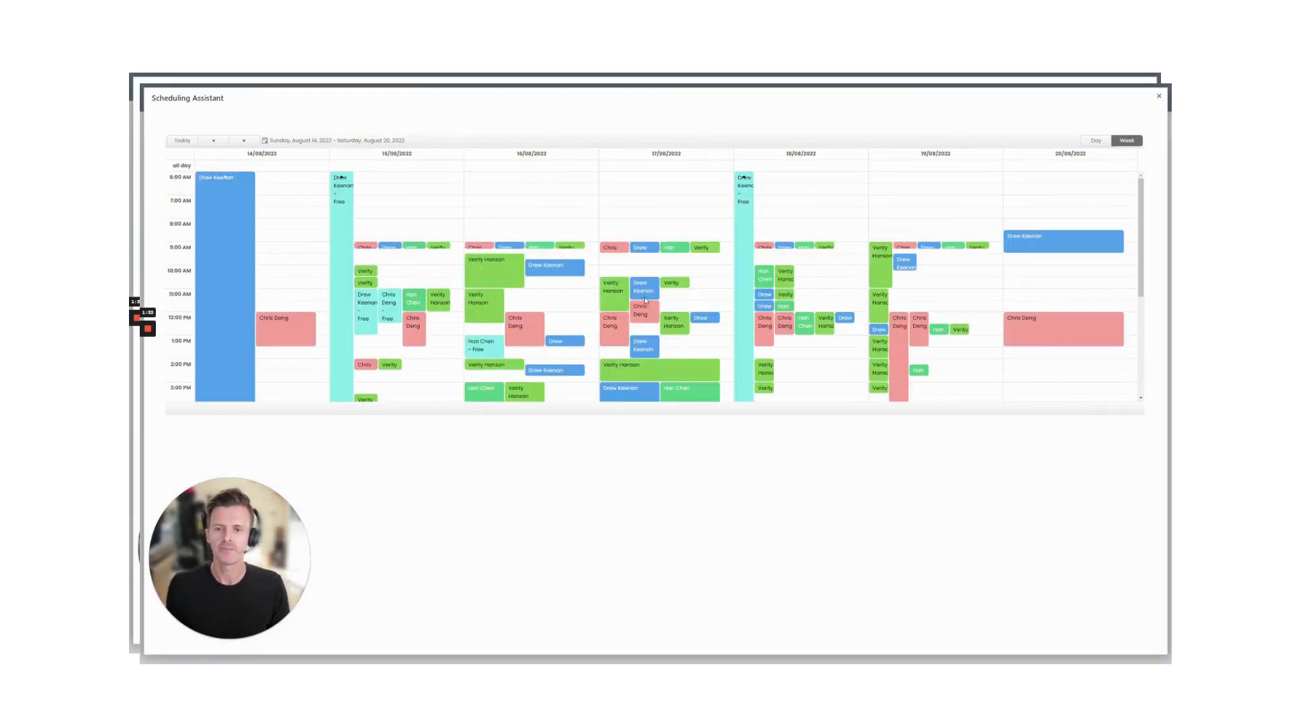
Step: Move the Scheduling Assistant two weeks ahead and book the 29/08/2022 4:30 PM slot
left_click(250, 141)
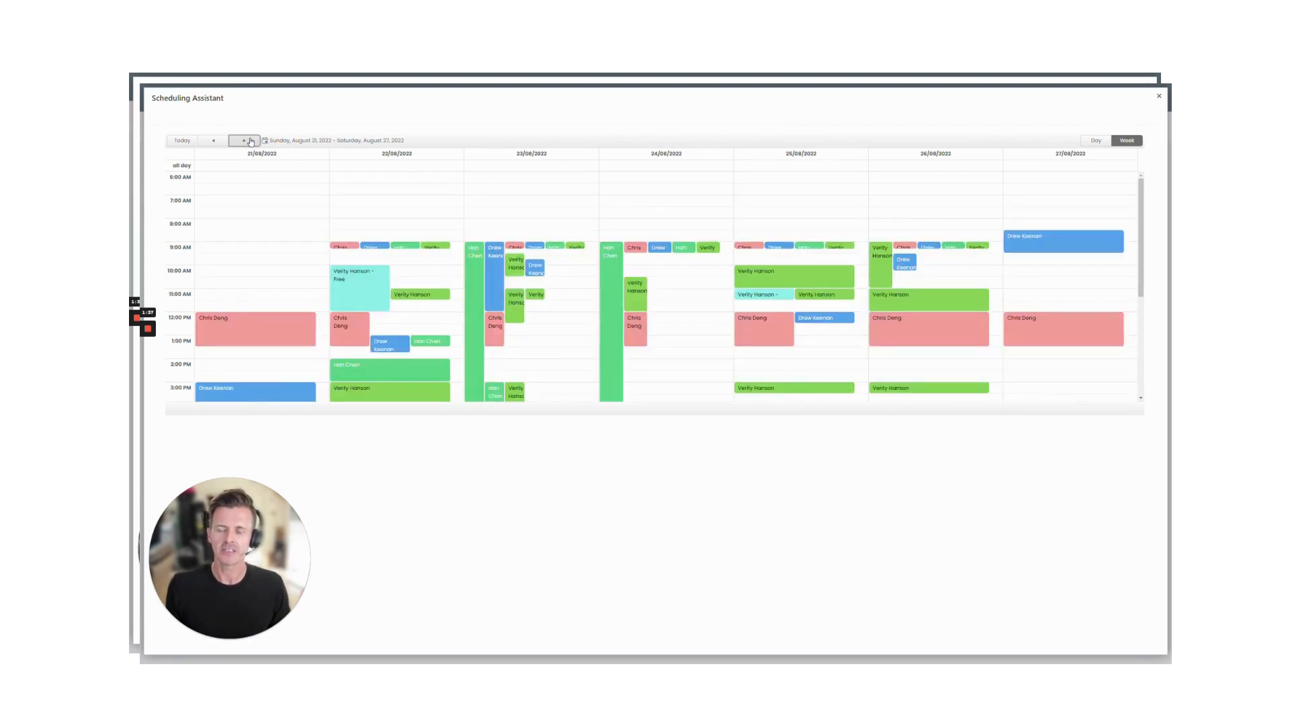
left_click(250, 141)
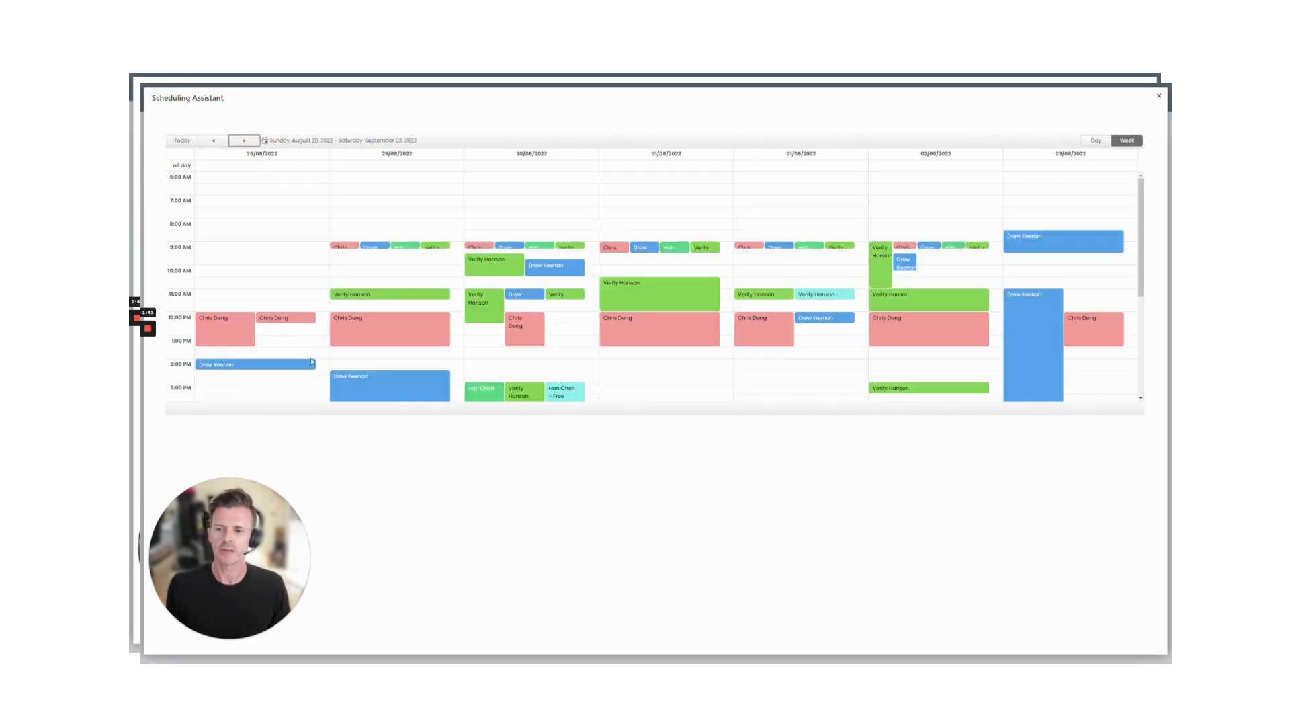
scroll(282, 360, "down", 1)
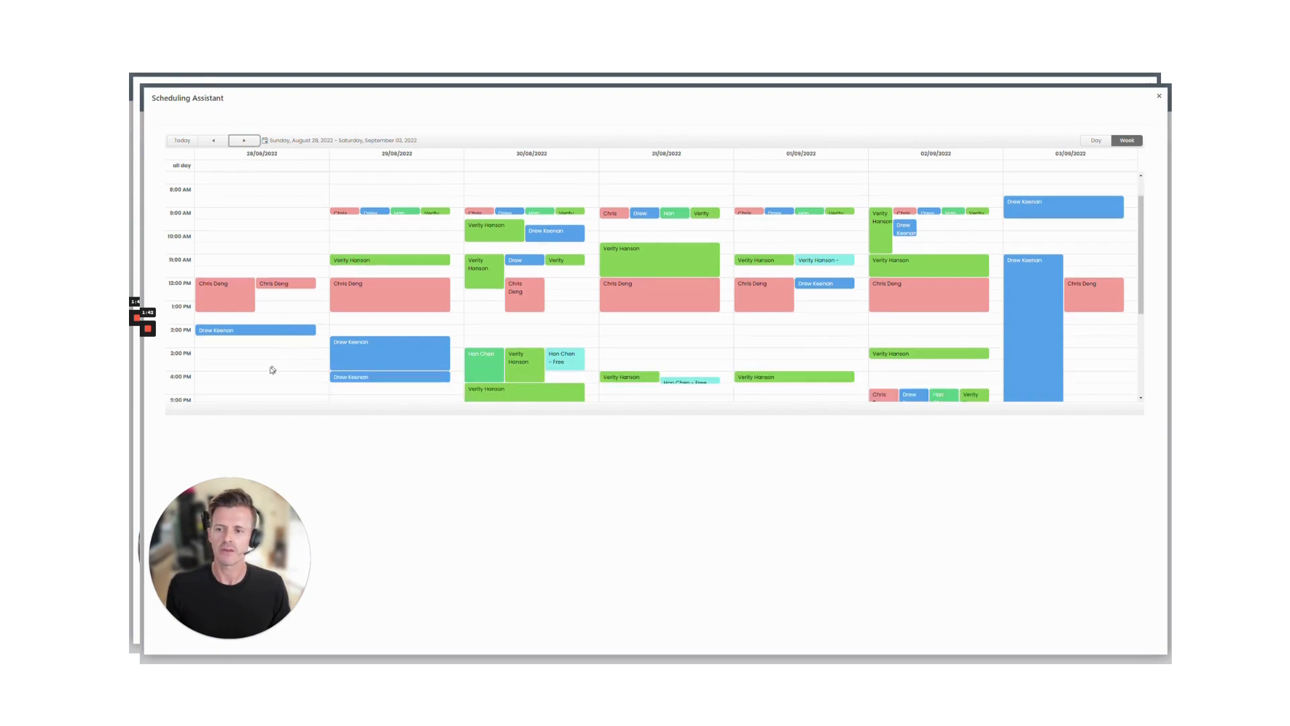
left_click(223, 355)
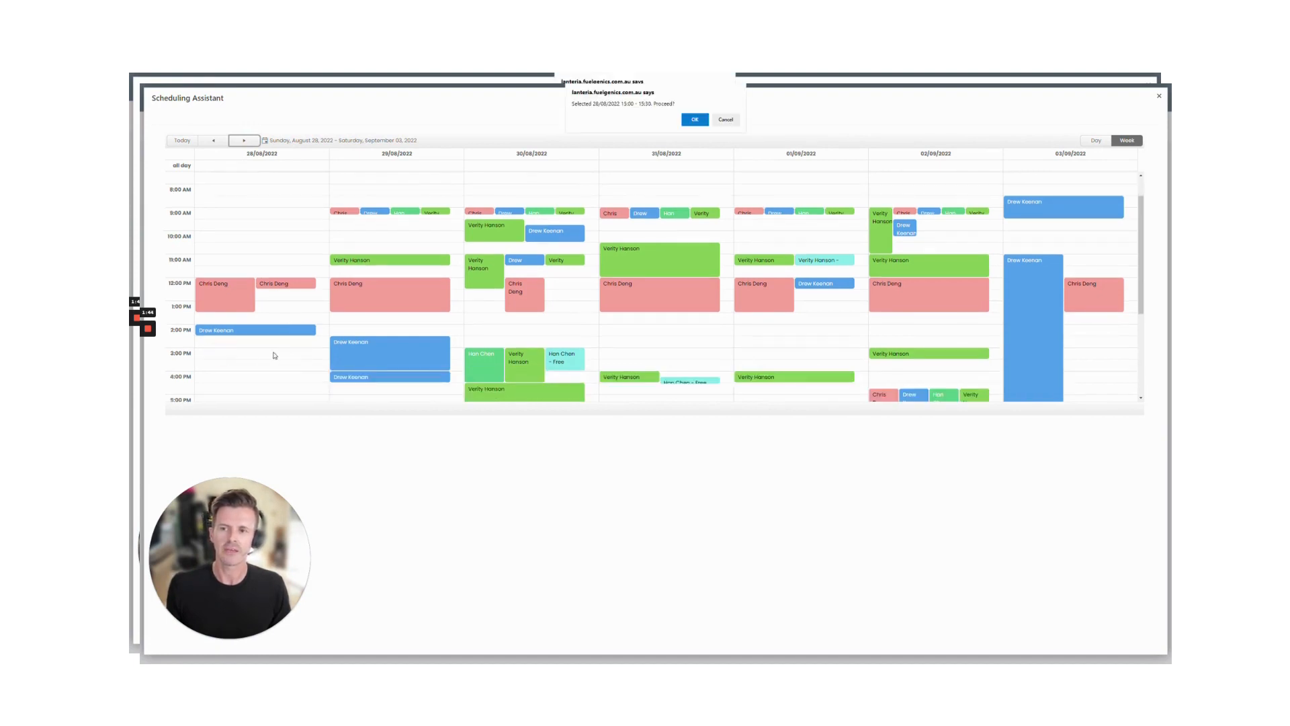
left_click(726, 120)
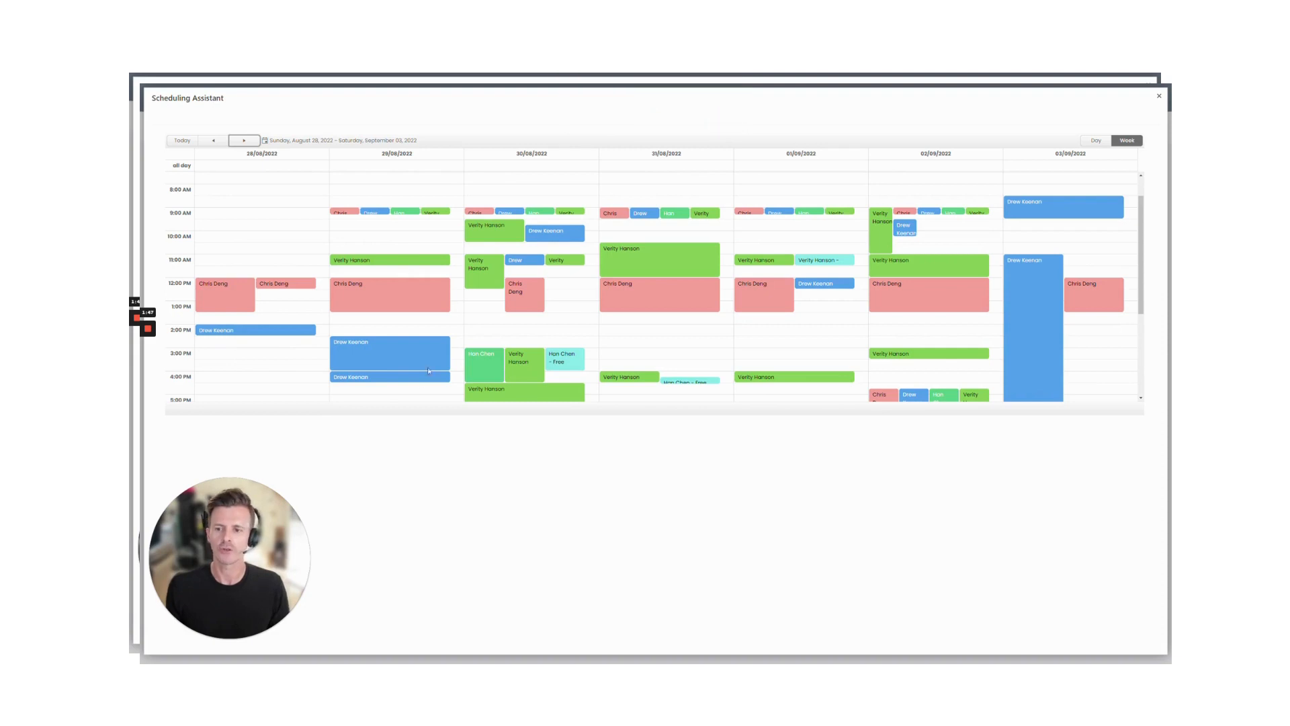
left_click(368, 391)
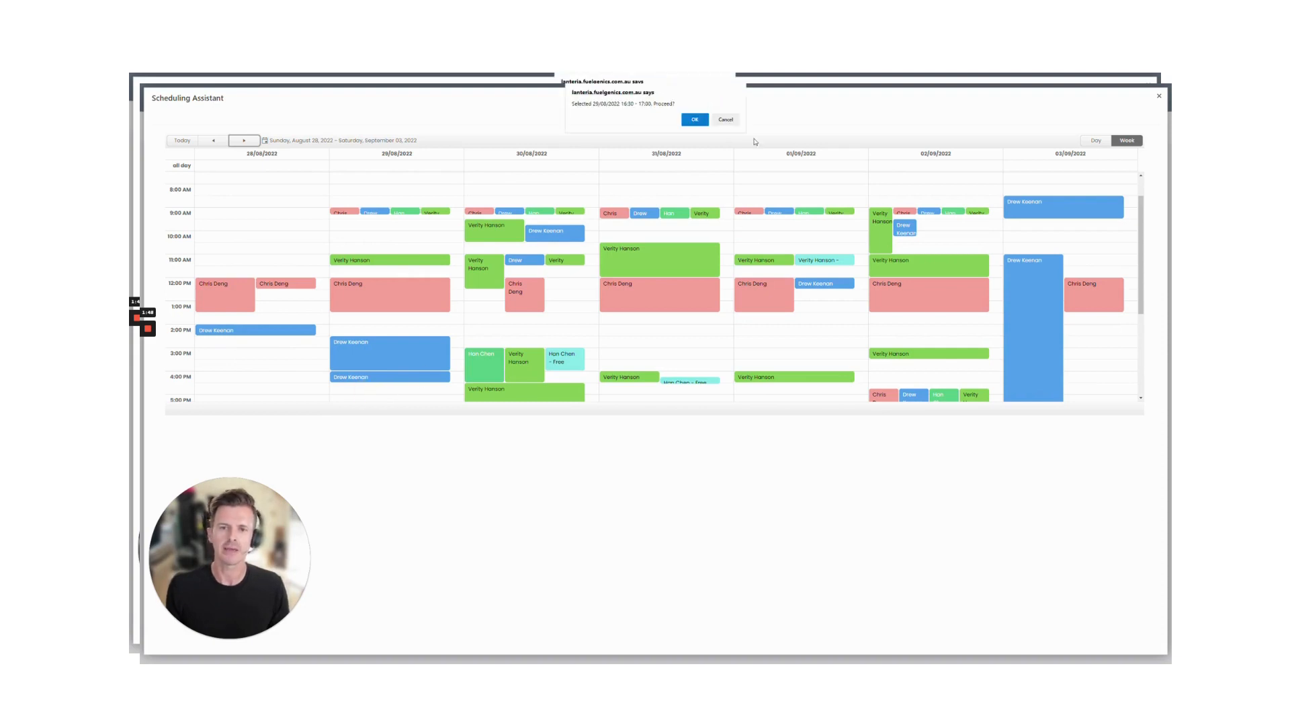
left_click(696, 120)
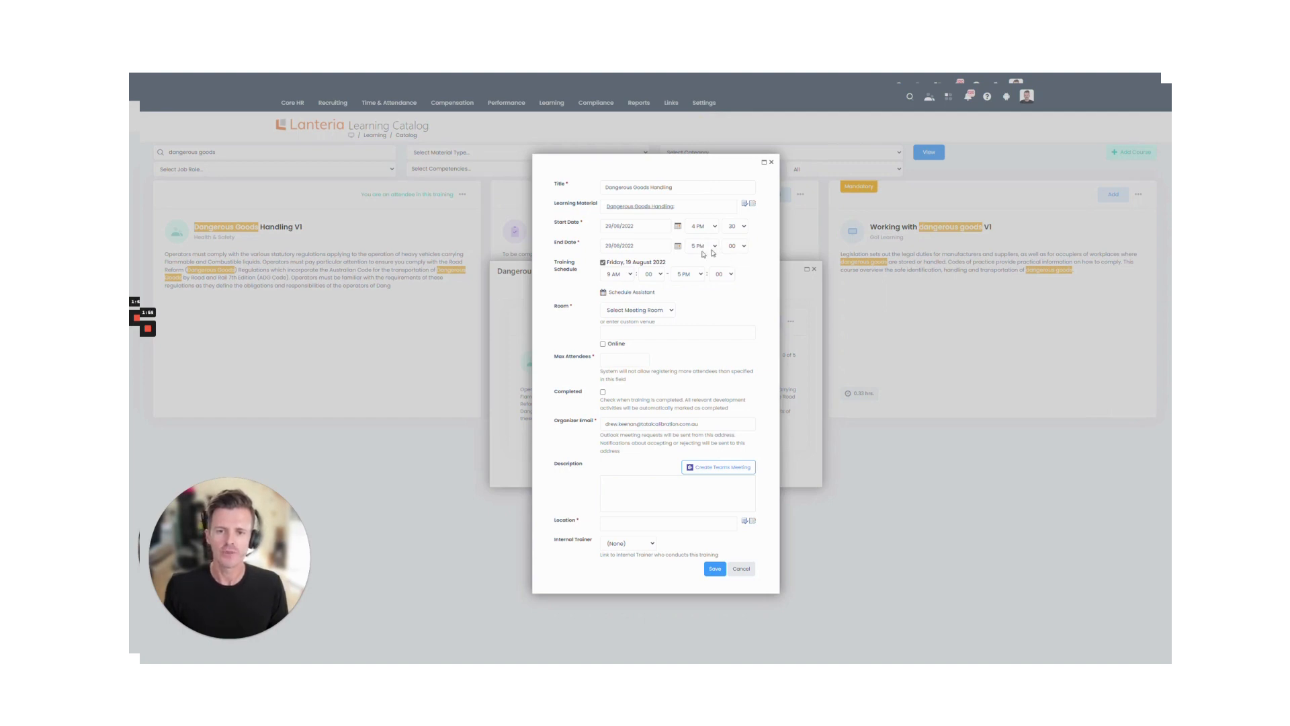
Step: Untick the per-day training schedule and try an end date of 31 August 2022
left_click(603, 262)
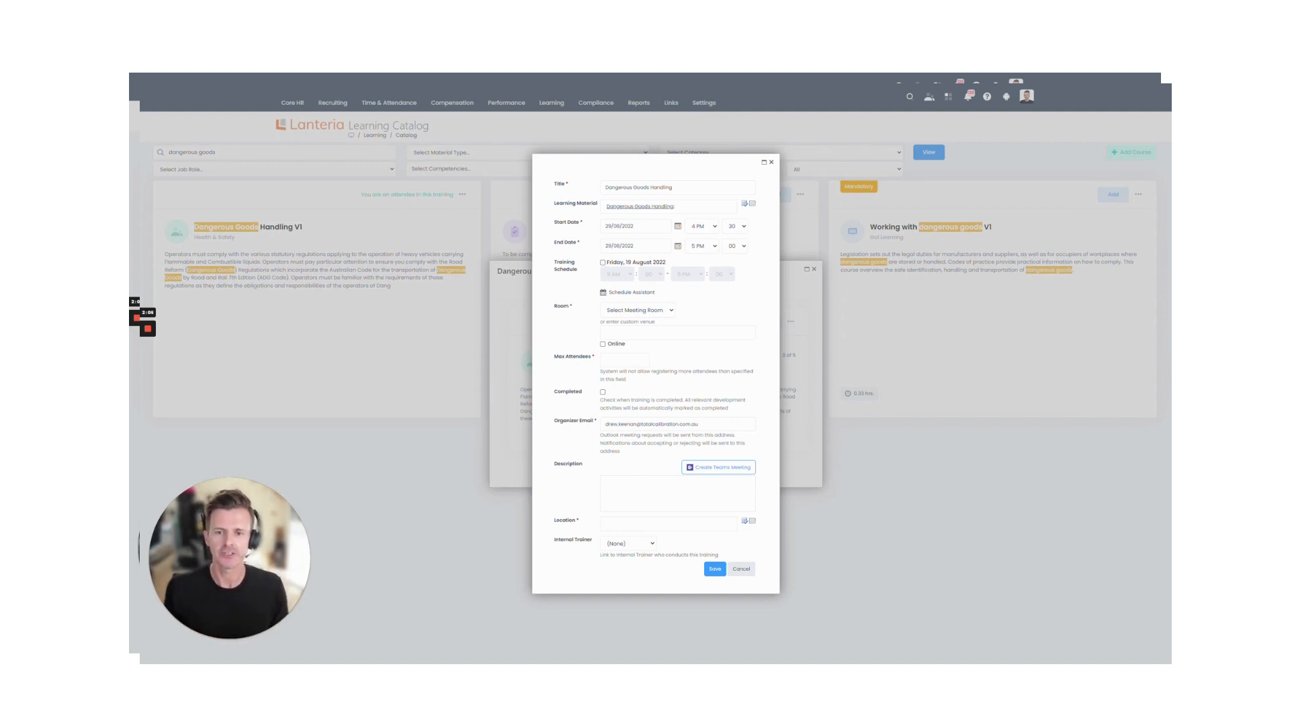
left_click(677, 246)
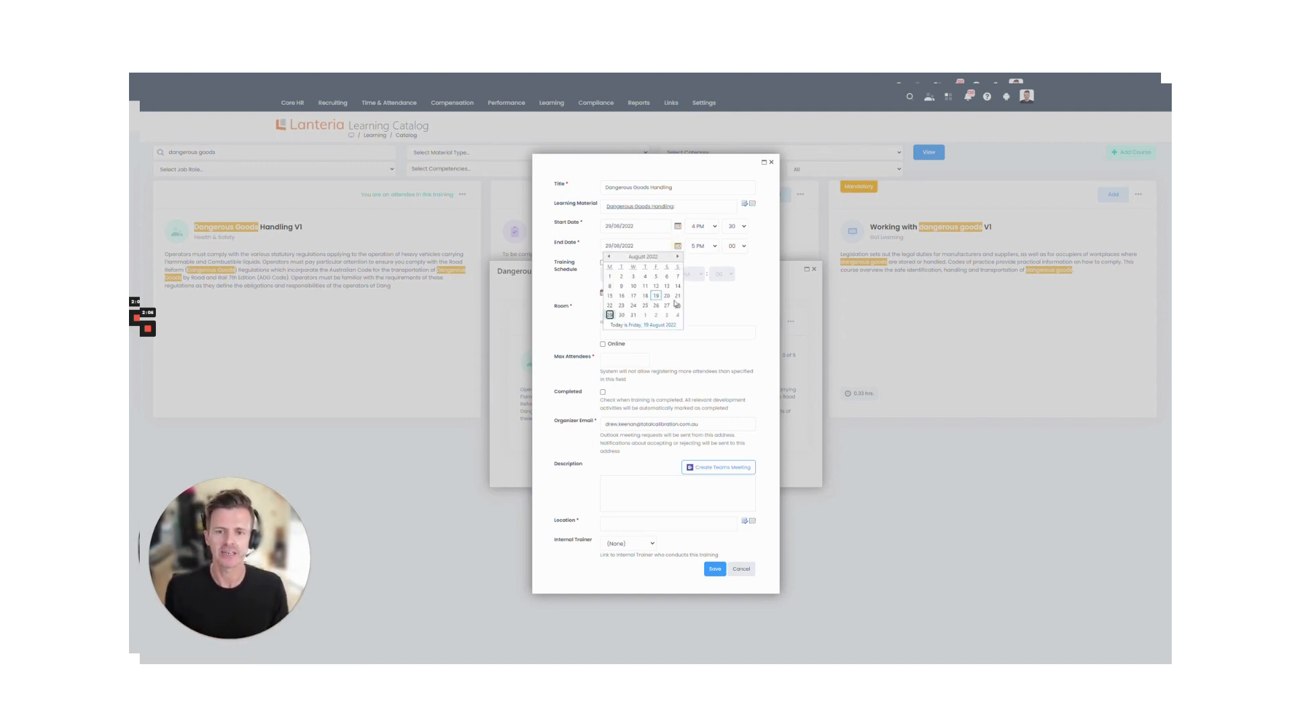
left_click(633, 314)
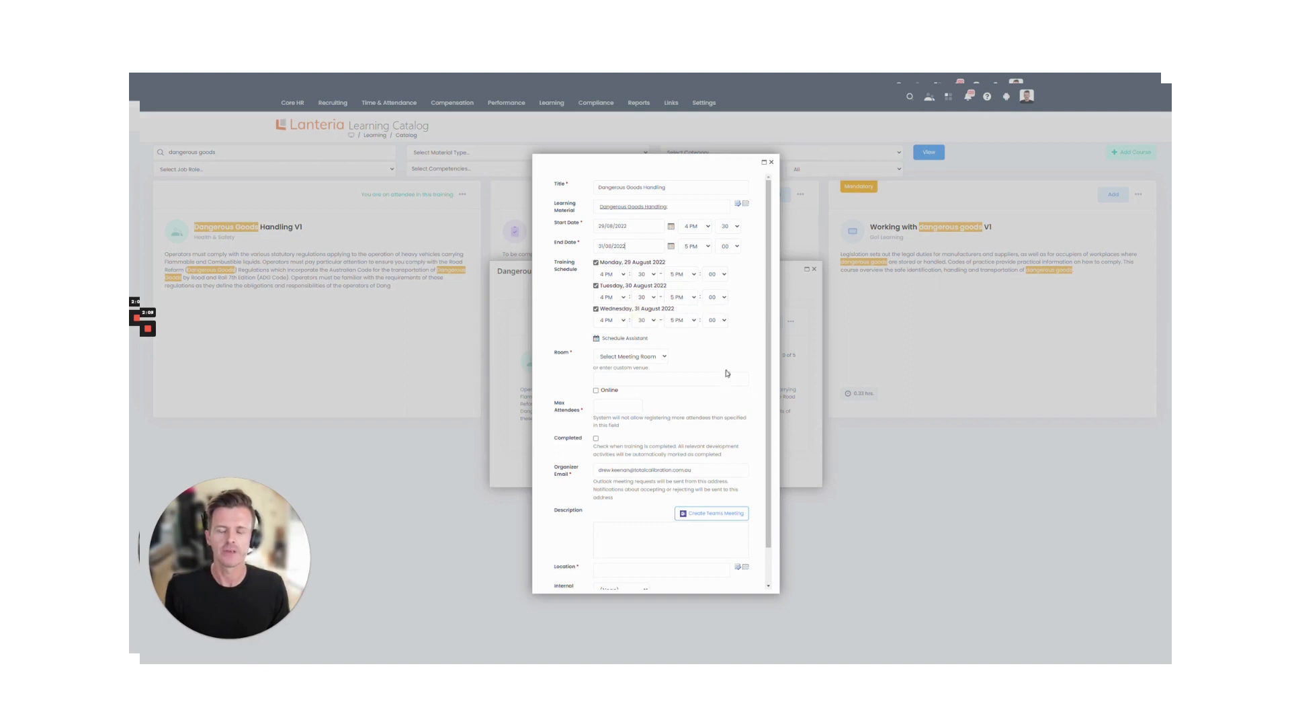
scroll(604, 531, "down", 1)
left_click(616, 551)
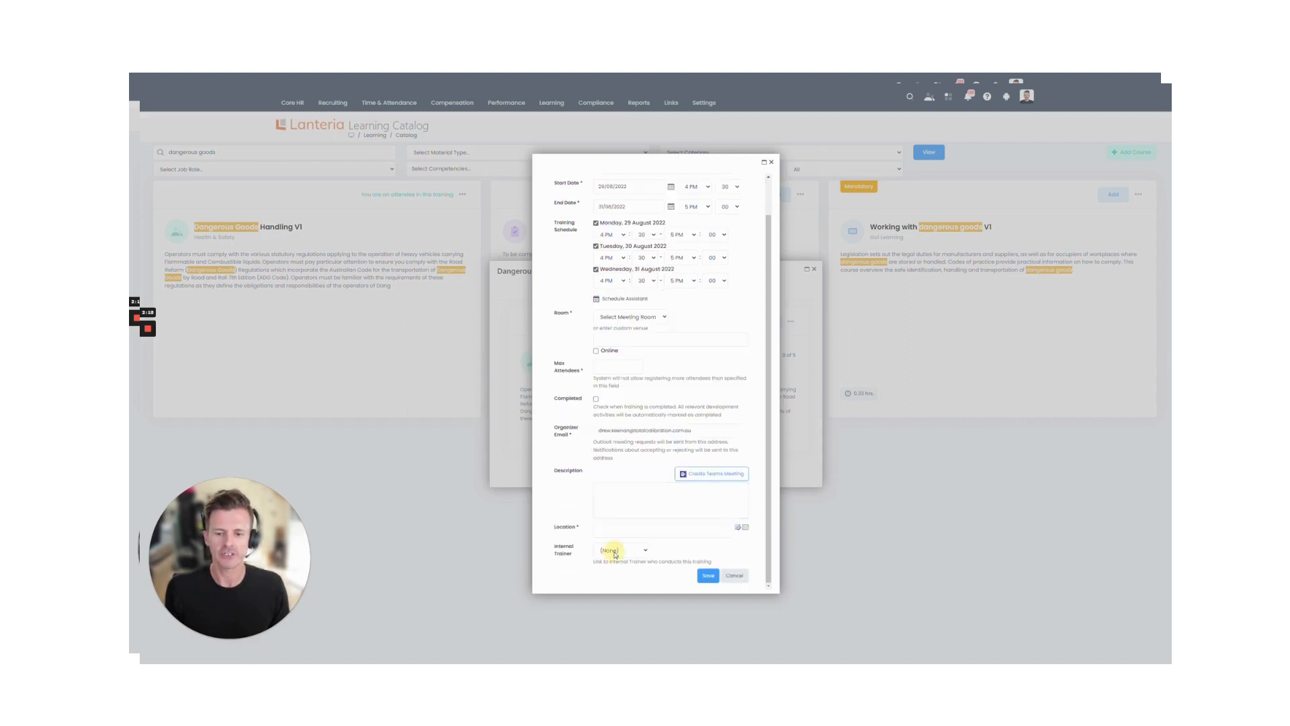
left_click(564, 545)
scroll(593, 453, "up", 1)
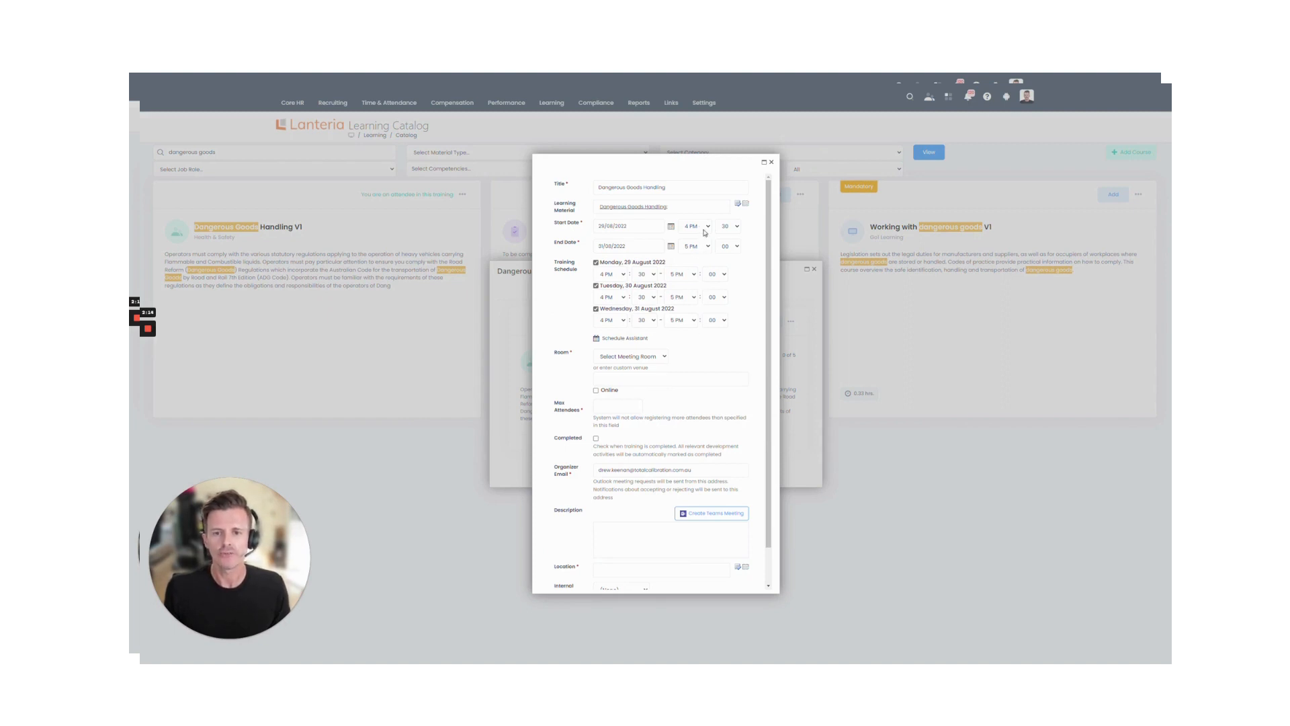
Step: Restore the end date to 29 August 2022 with the per-day schedule turned off
left_click(595, 262)
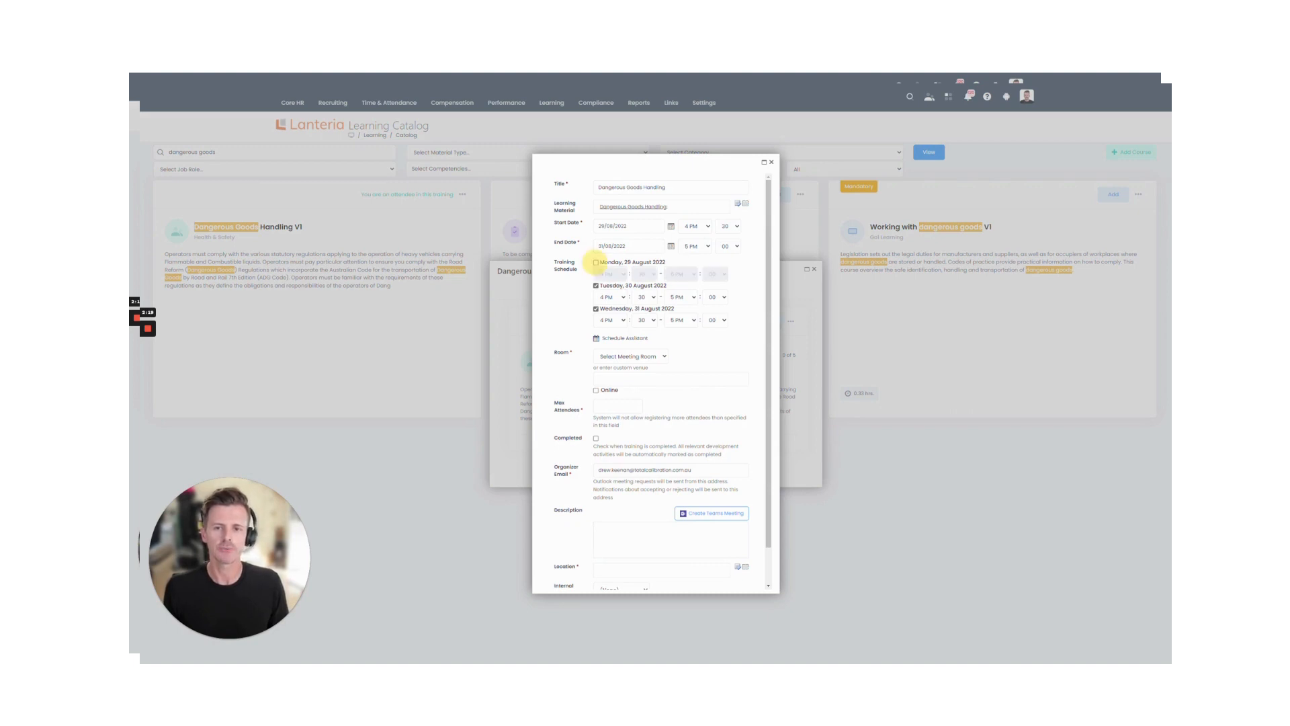
left_click(672, 247)
left_click(604, 317)
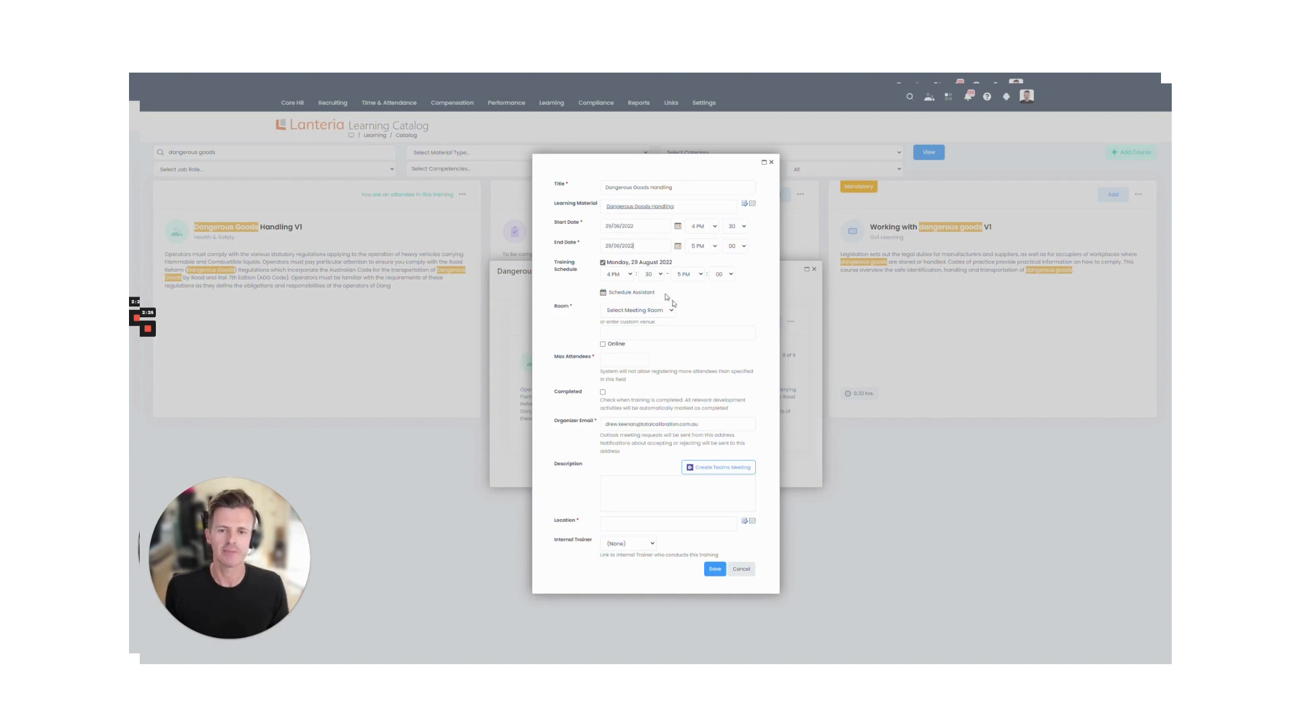
left_click(603, 263)
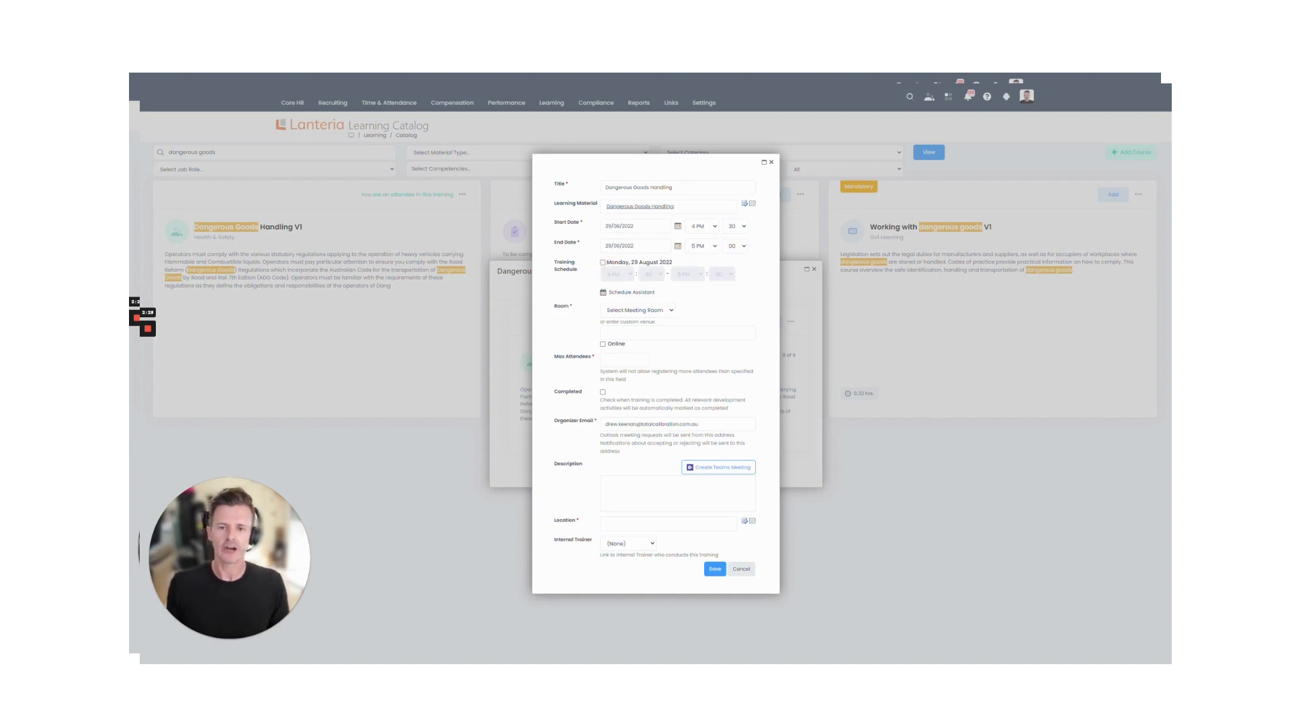
left_click(636, 292)
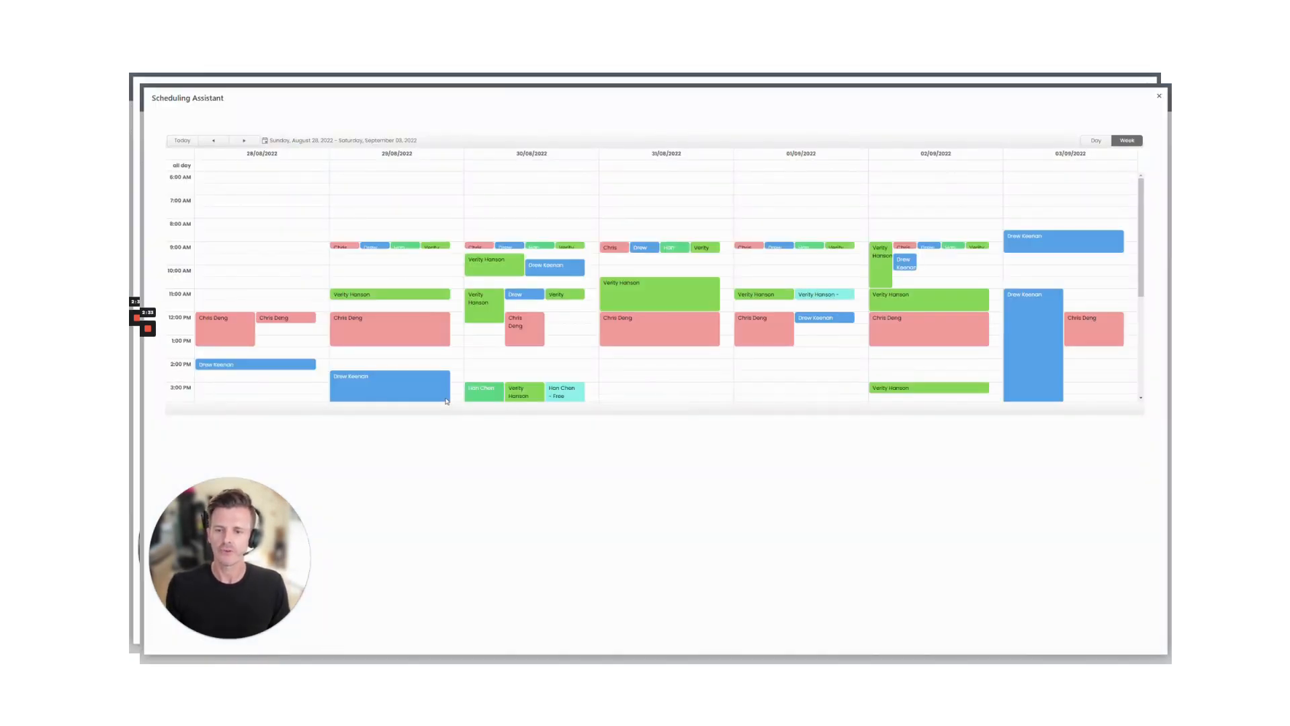
Step: Assign an internal trainer to the session after checking availability for the week
scroll(409, 346, "down", 1)
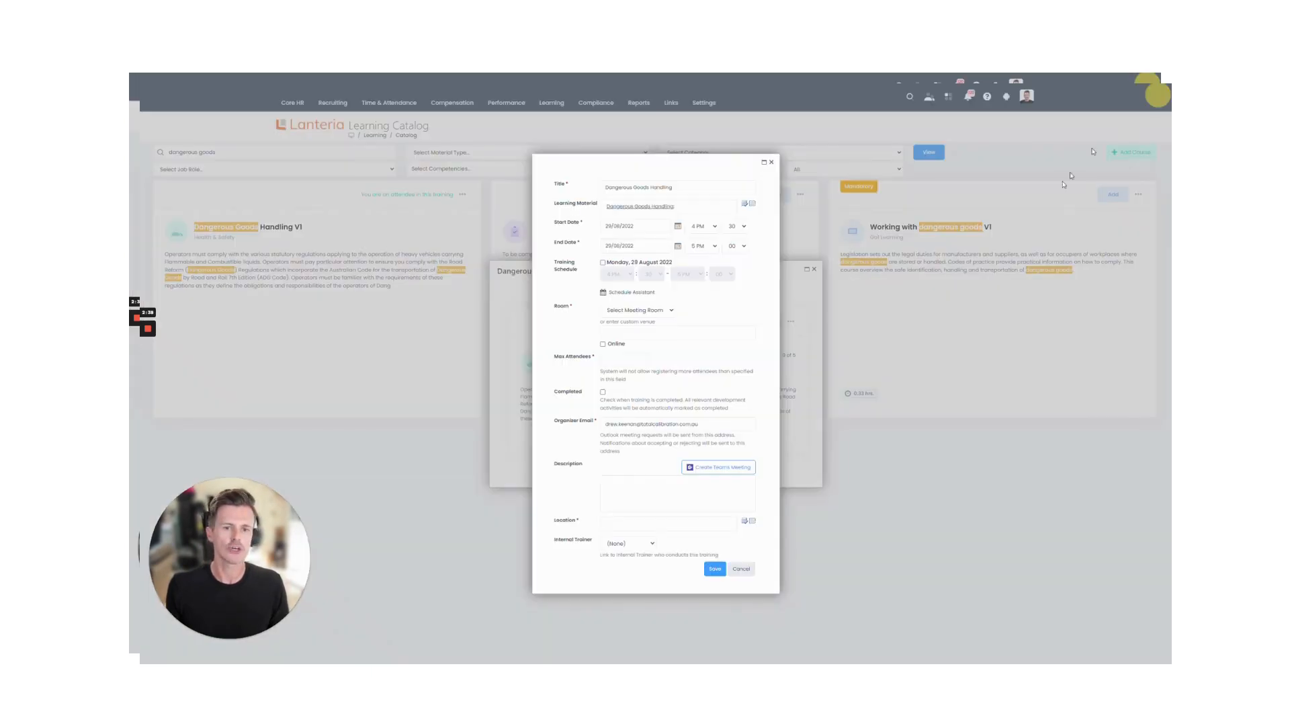
left_click(1159, 96)
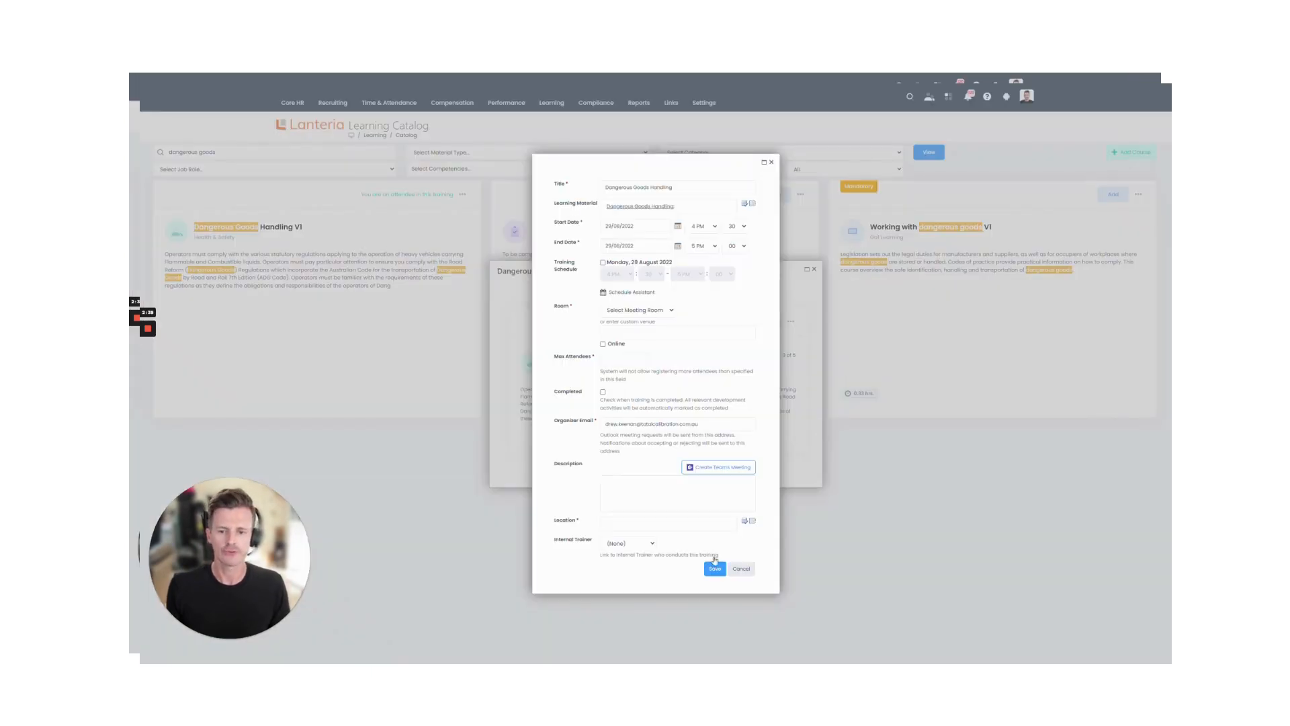
left_click(625, 543)
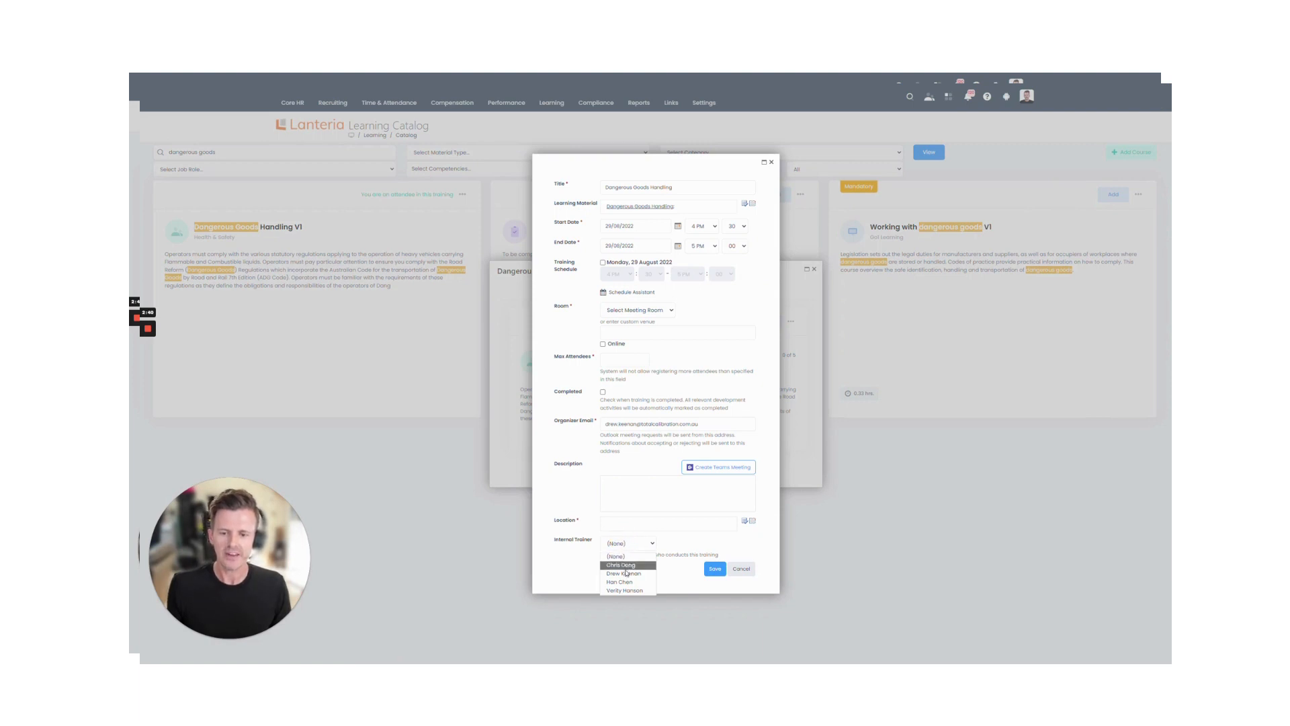
left_click(624, 573)
left_click(635, 292)
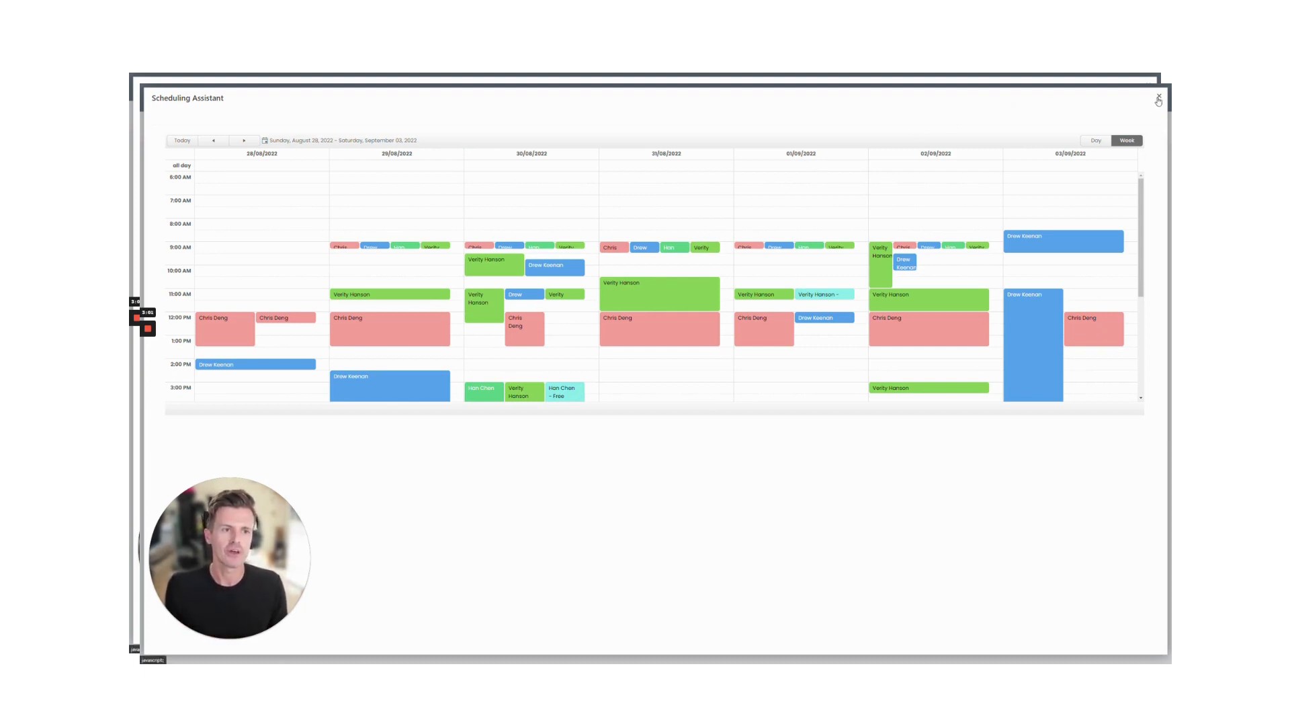
left_click(1159, 96)
left_click(653, 311)
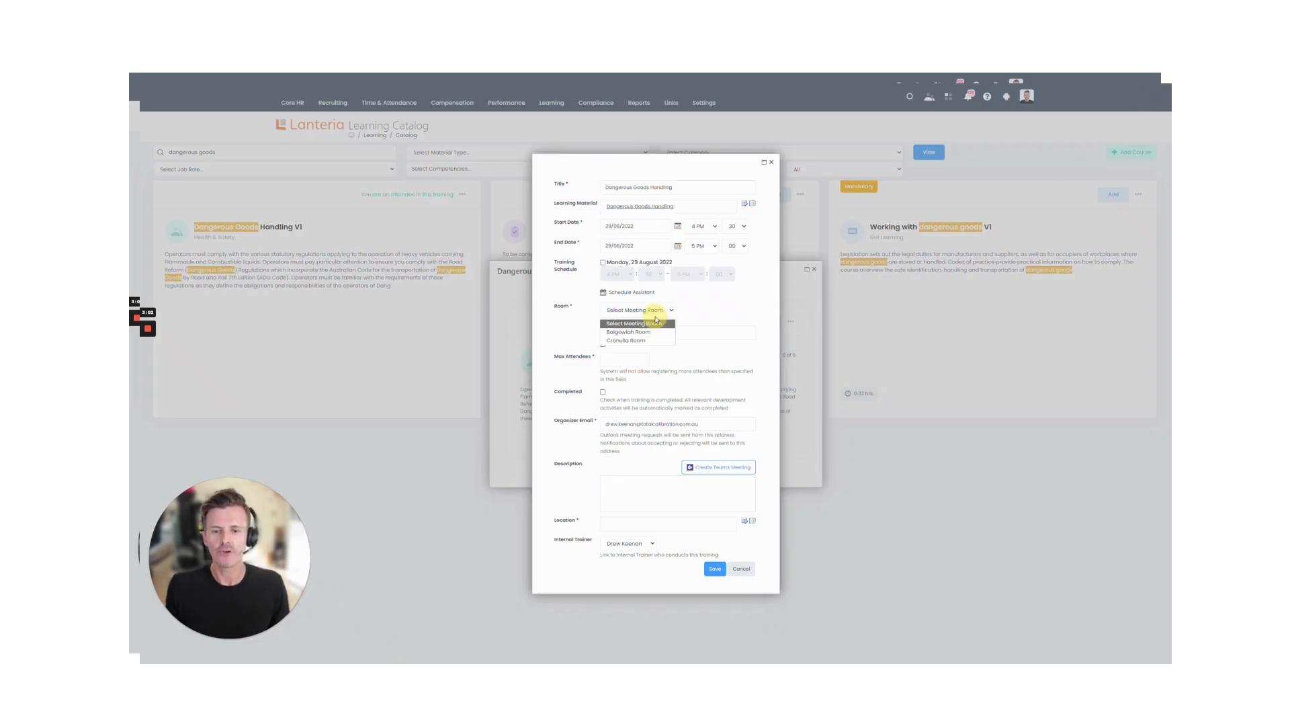
Step: Book the Cronulla Room, set the maximum attendees, and mark the session as Online
left_click(638, 341)
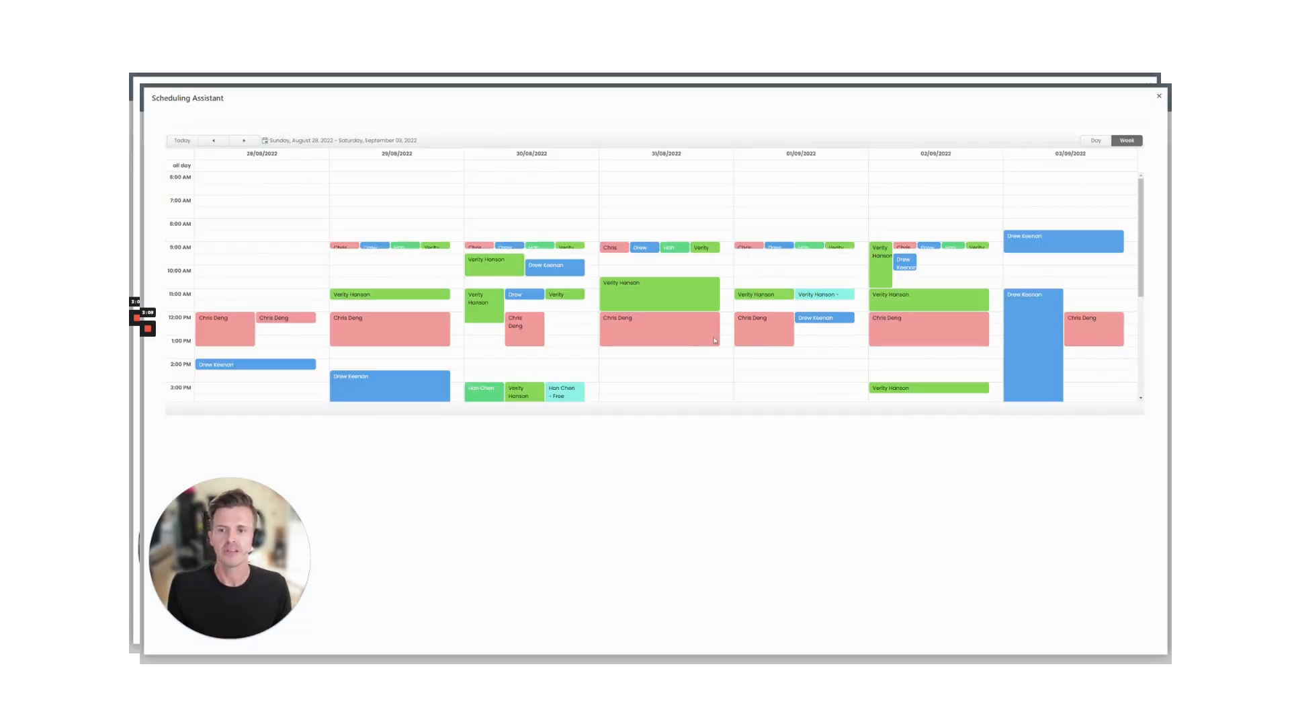
left_click(1159, 97)
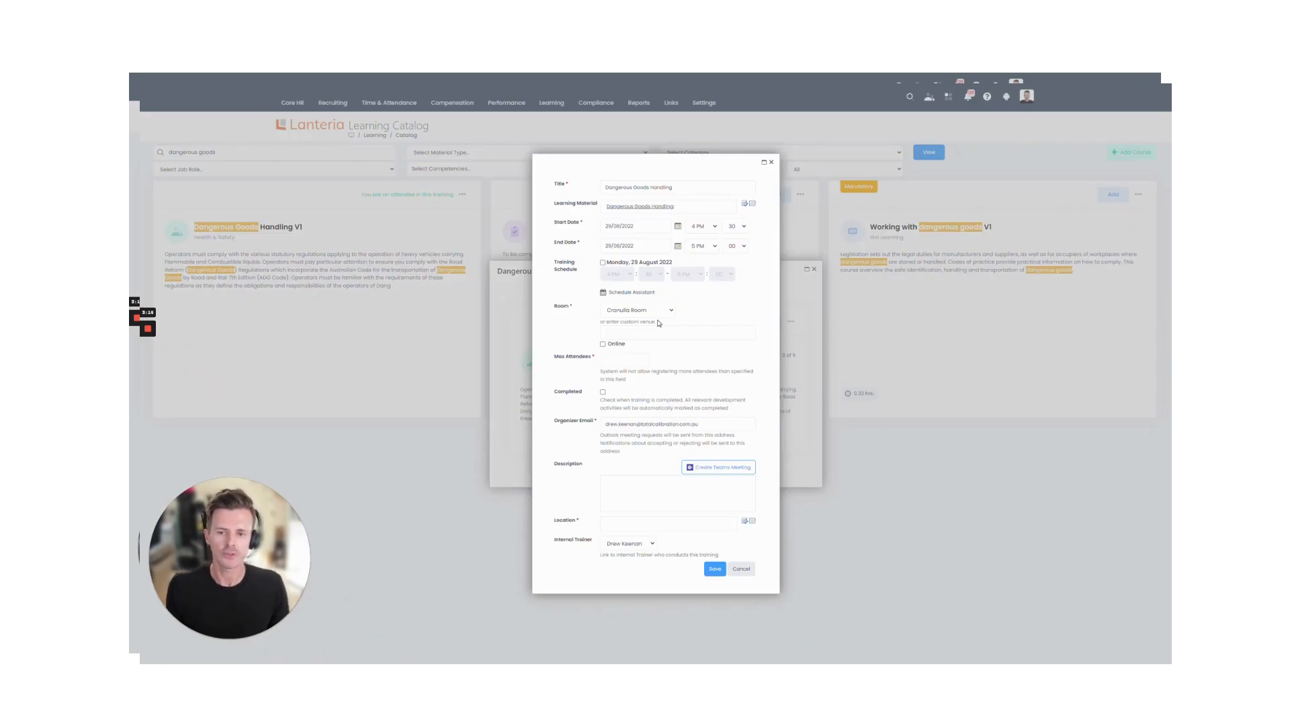
left_click(615, 360)
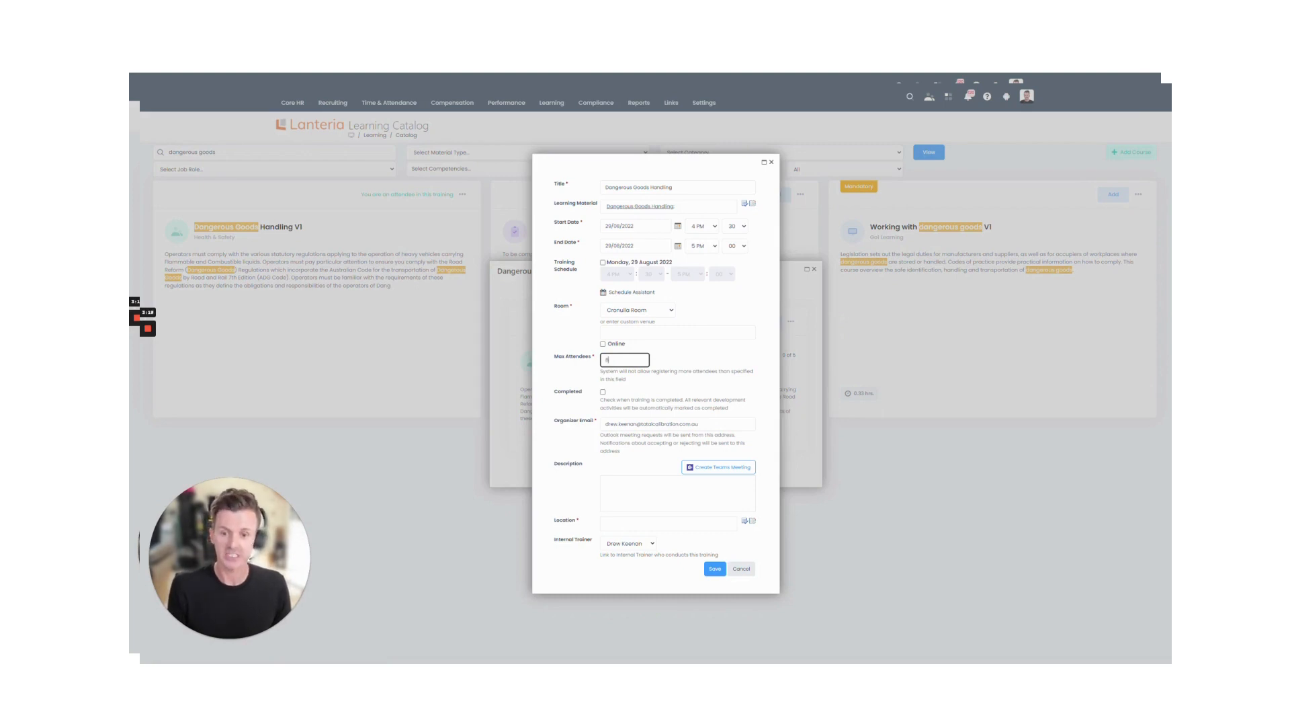
left_click(602, 344)
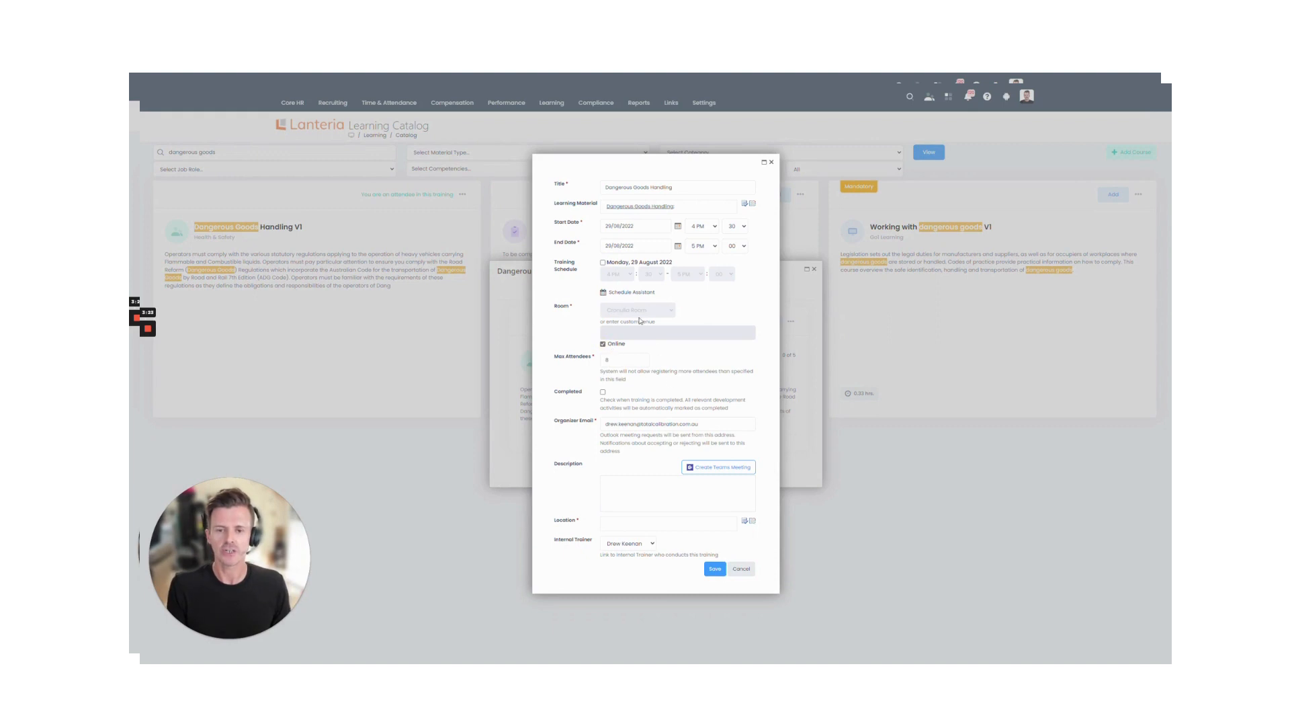
Step: Generate a Microsoft Teams meeting for the session, set Location to Sydney, and save
left_click(719, 466)
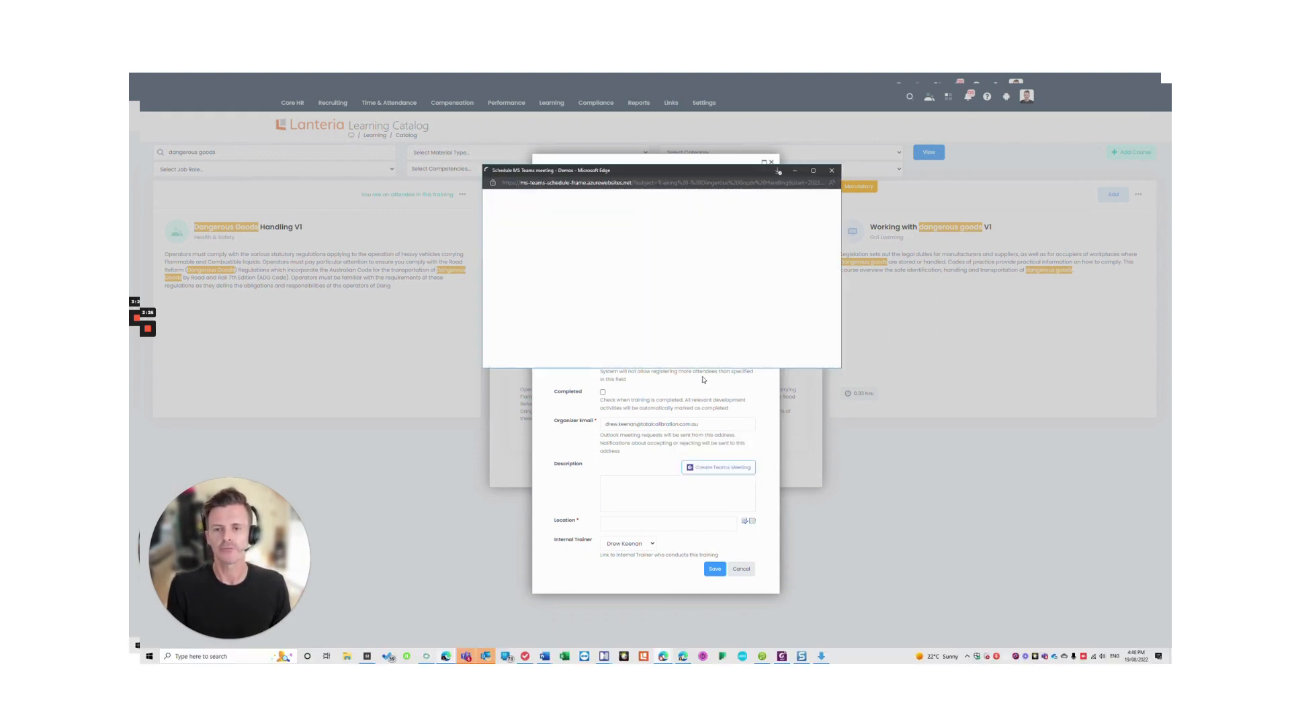
left_click(541, 208)
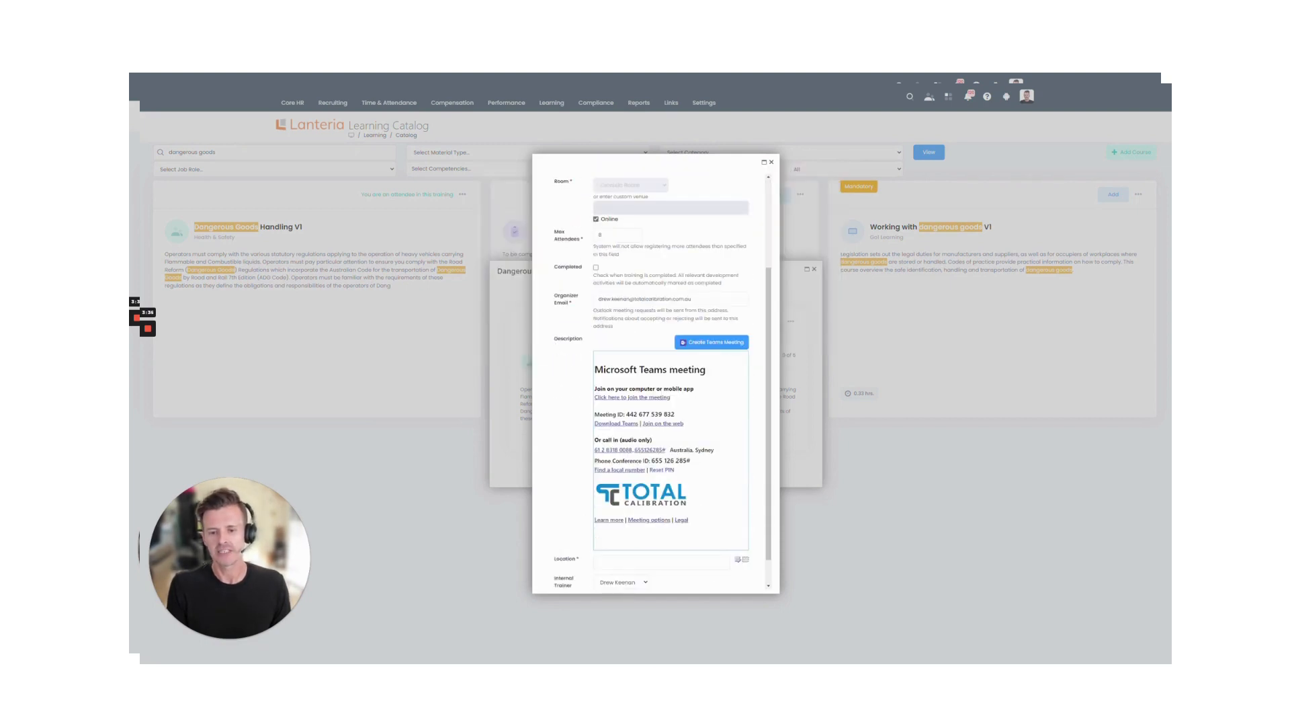
scroll(656, 383, "up", 3)
scroll(655, 383, "down", 3)
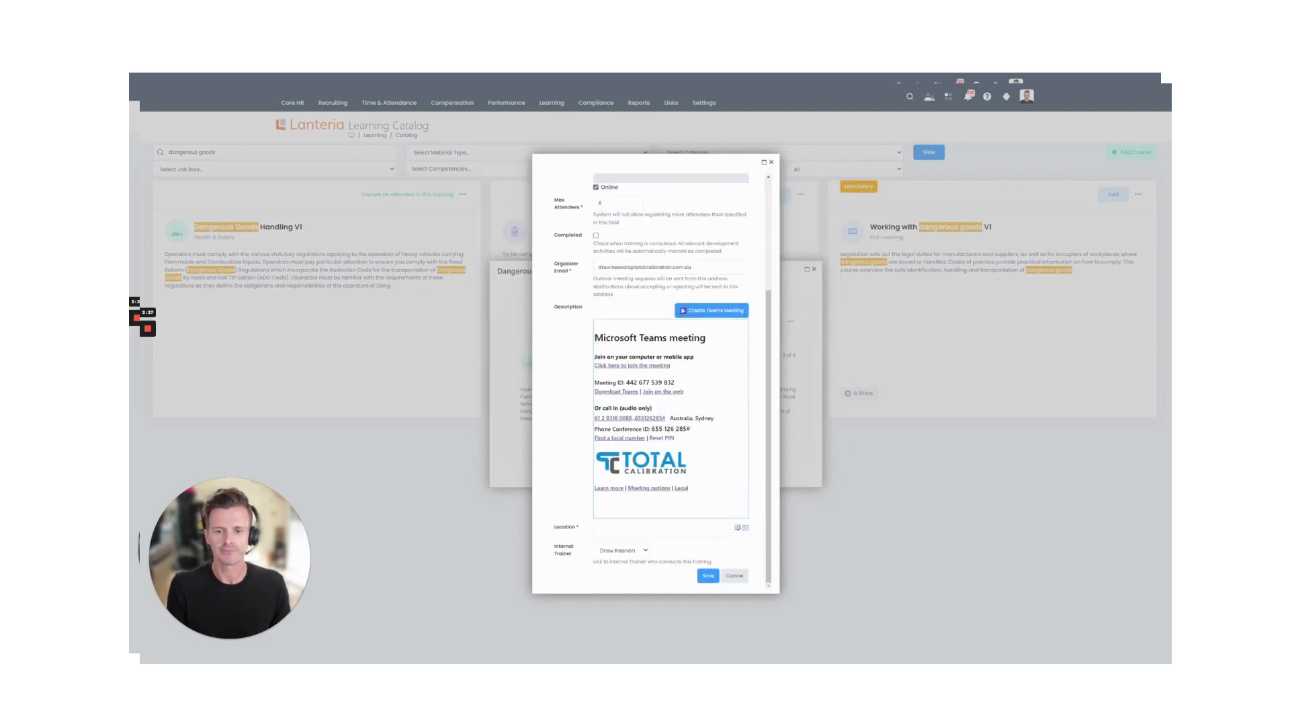
left_click(638, 530)
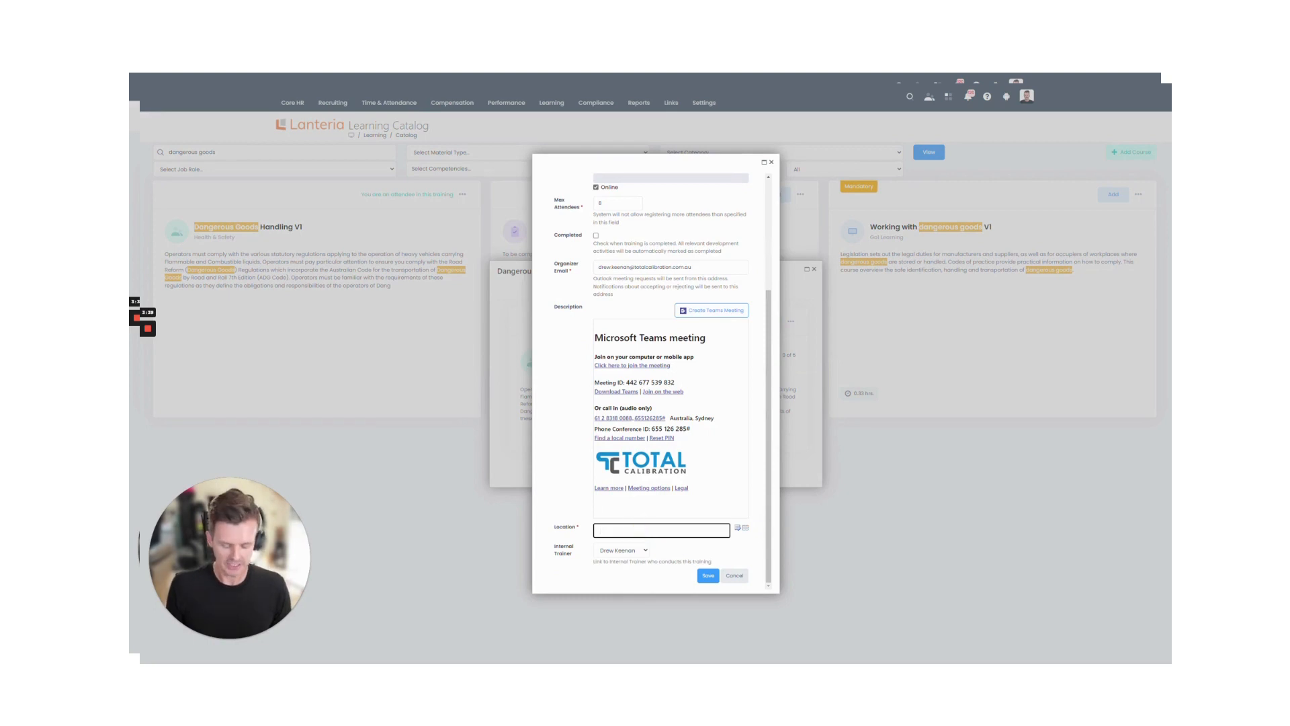
left_click(741, 530)
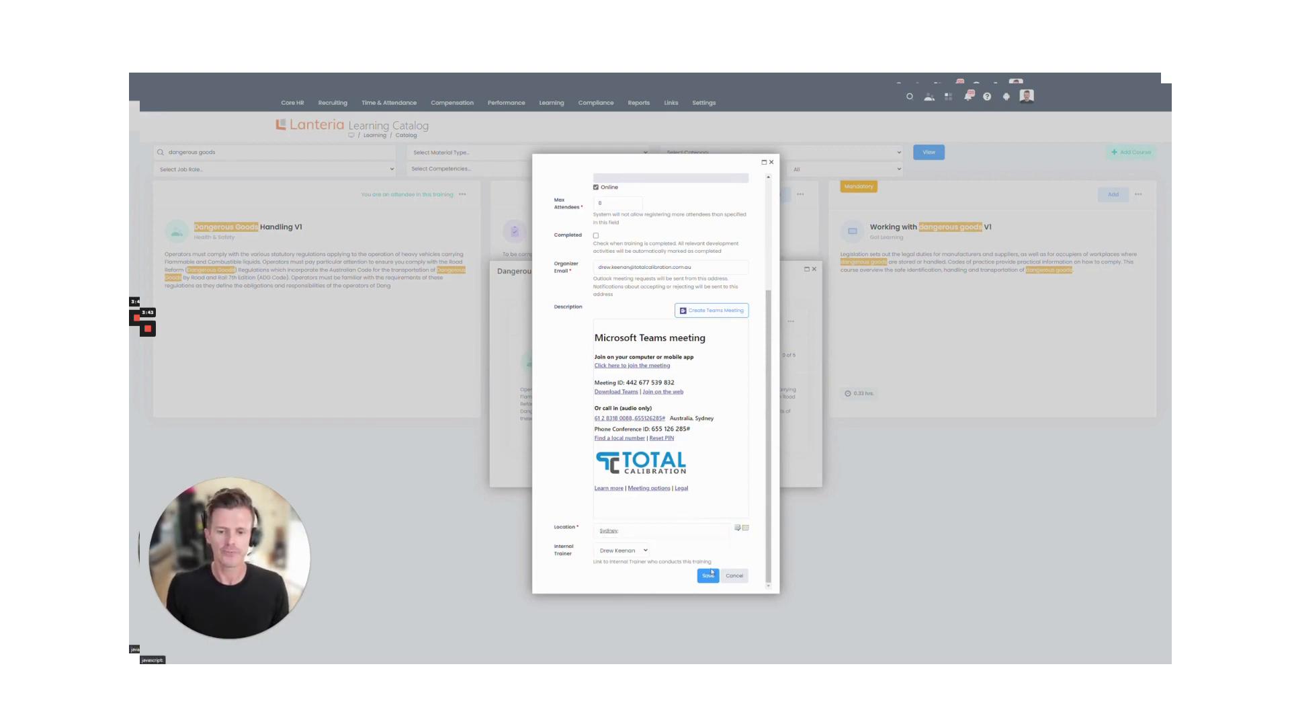
left_click(708, 575)
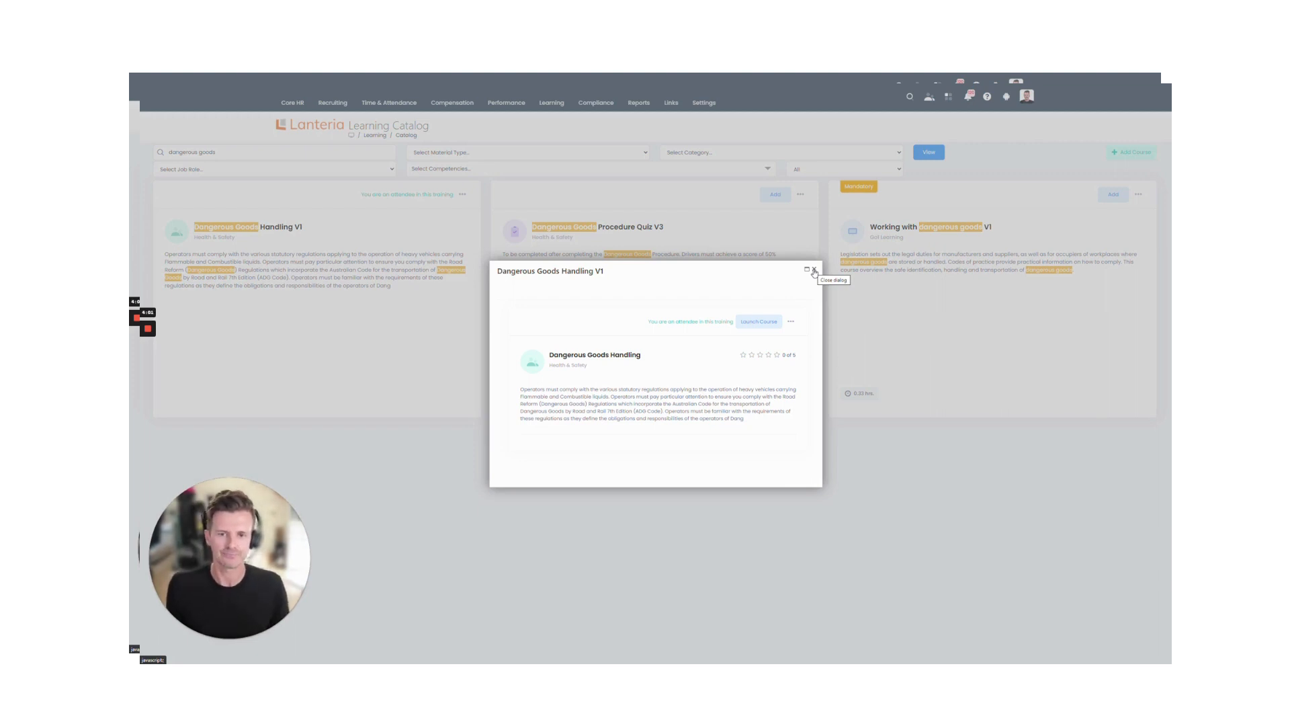
Step: Close the course details and go to the Learning Training Calendar for August 2022
left_click(791, 321)
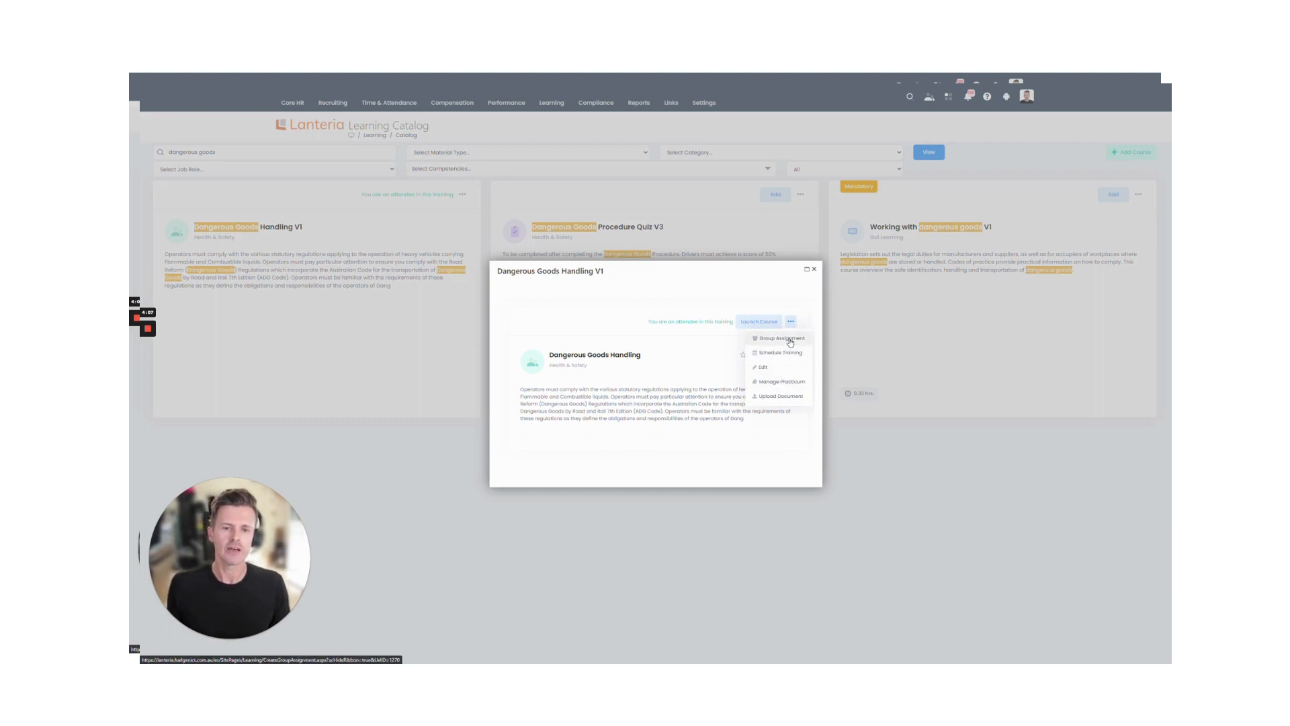
left_click(814, 269)
left_click(563, 109)
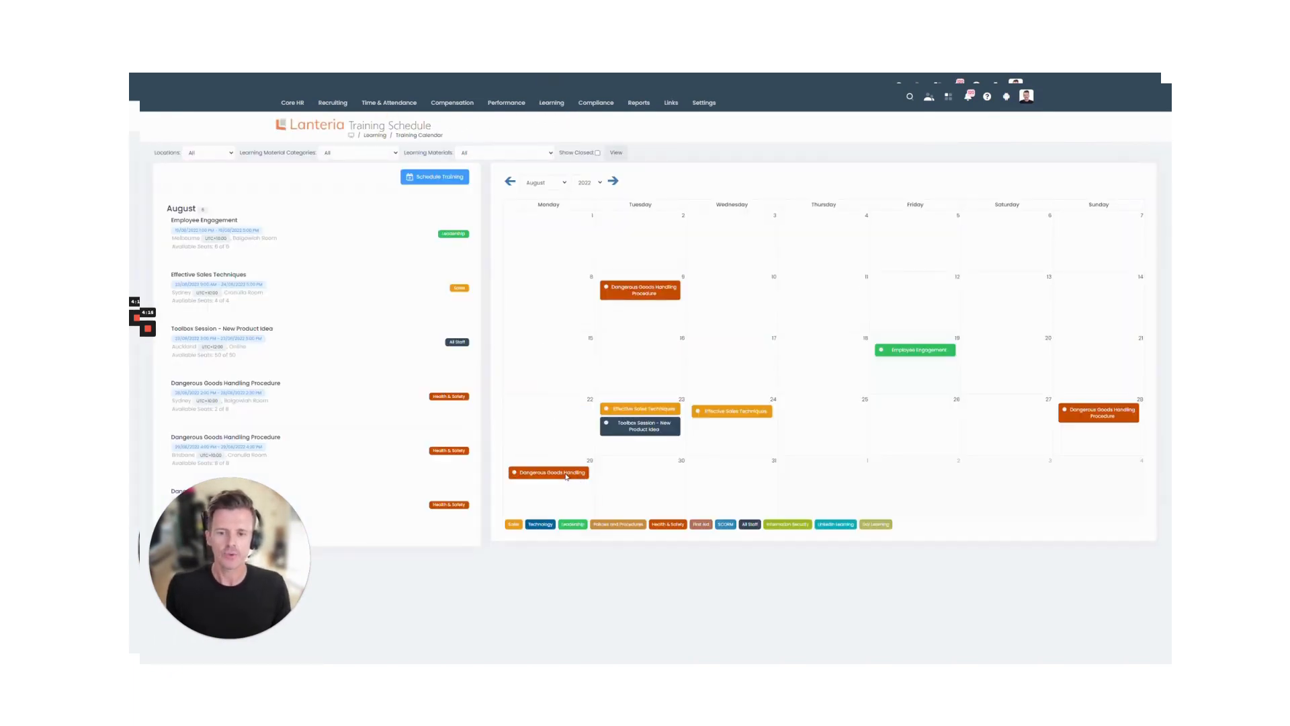
Step: Open the 29 August Dangerous Goods Handling session and choose Manage Attendees from its actions menu
mouse_move(566, 476)
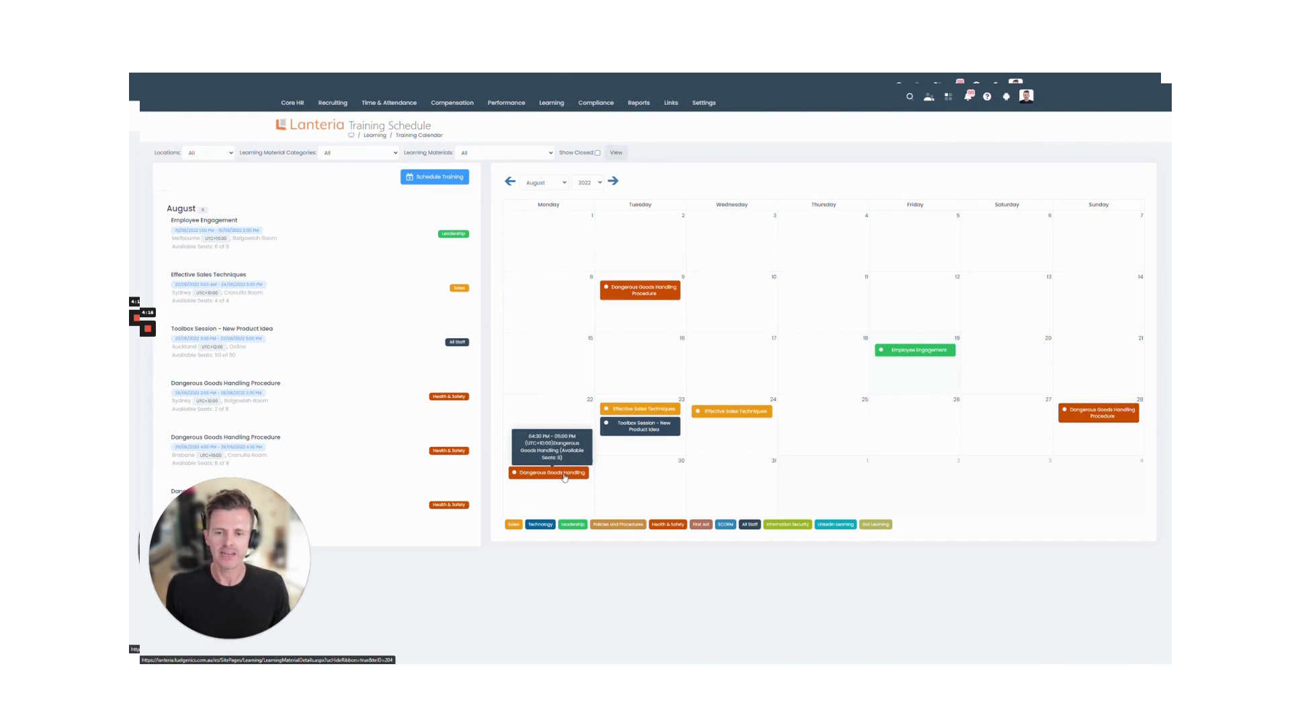
left_click(550, 474)
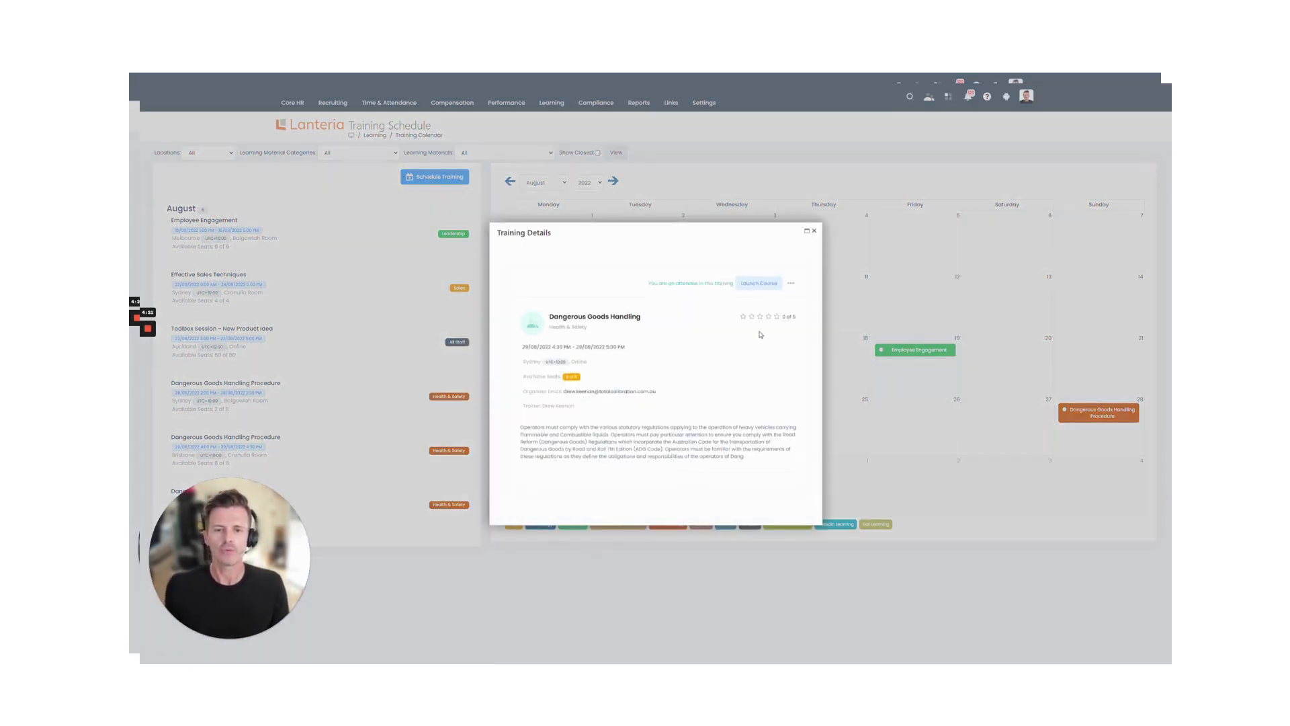
left_click(791, 283)
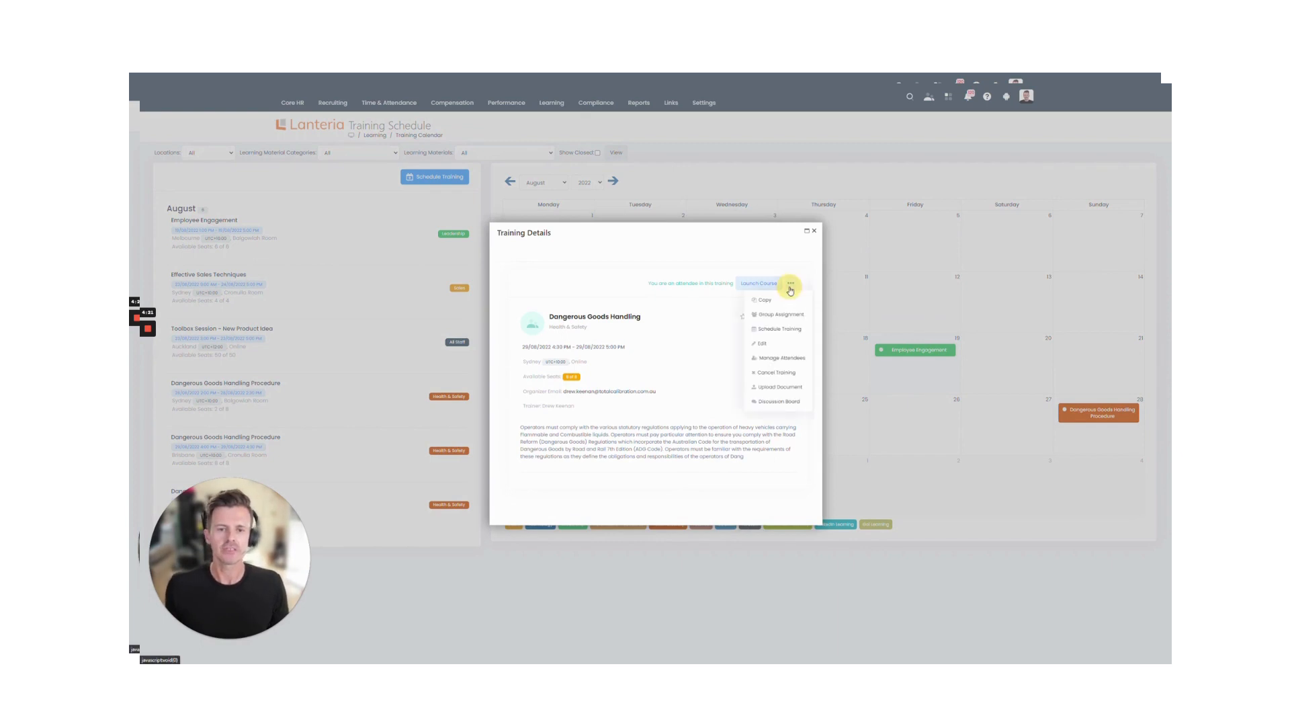
left_click(792, 362)
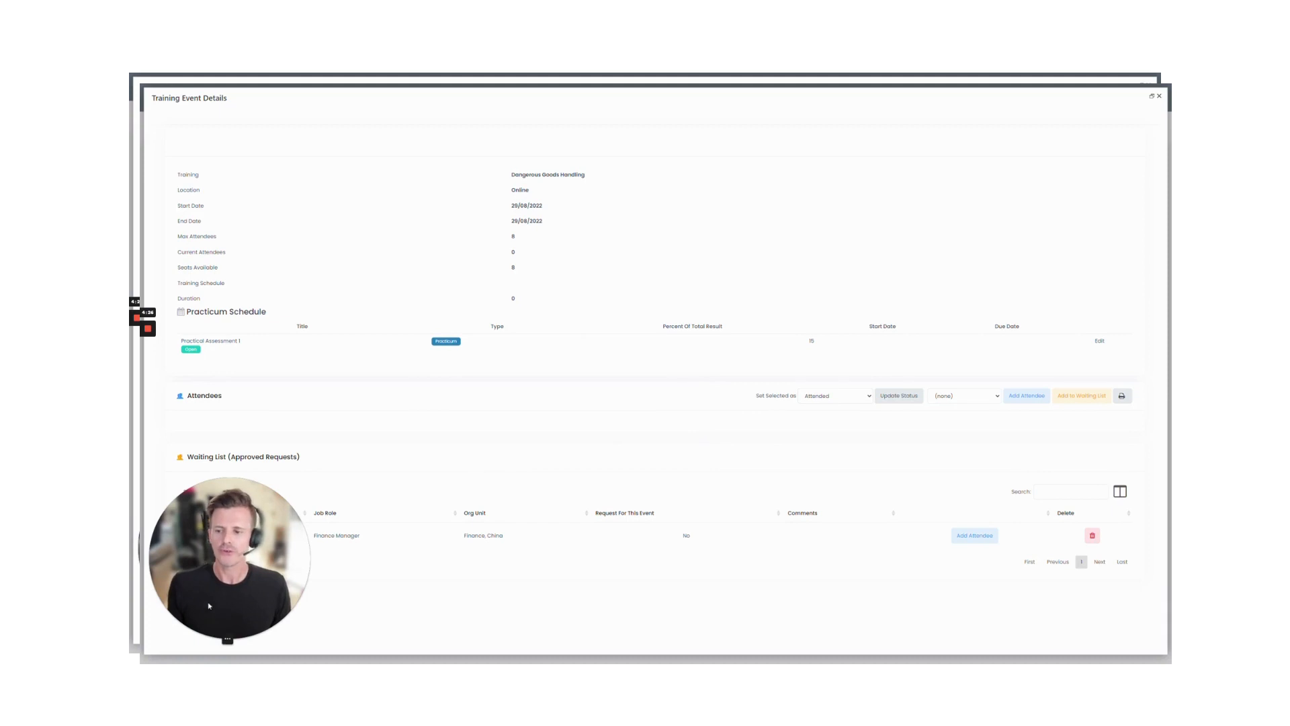
Step: Enrol the waiting-list Finance Manager, the Accounts Receivable Officer and the Learning and Development Coordinator as attendees
left_click(212, 639)
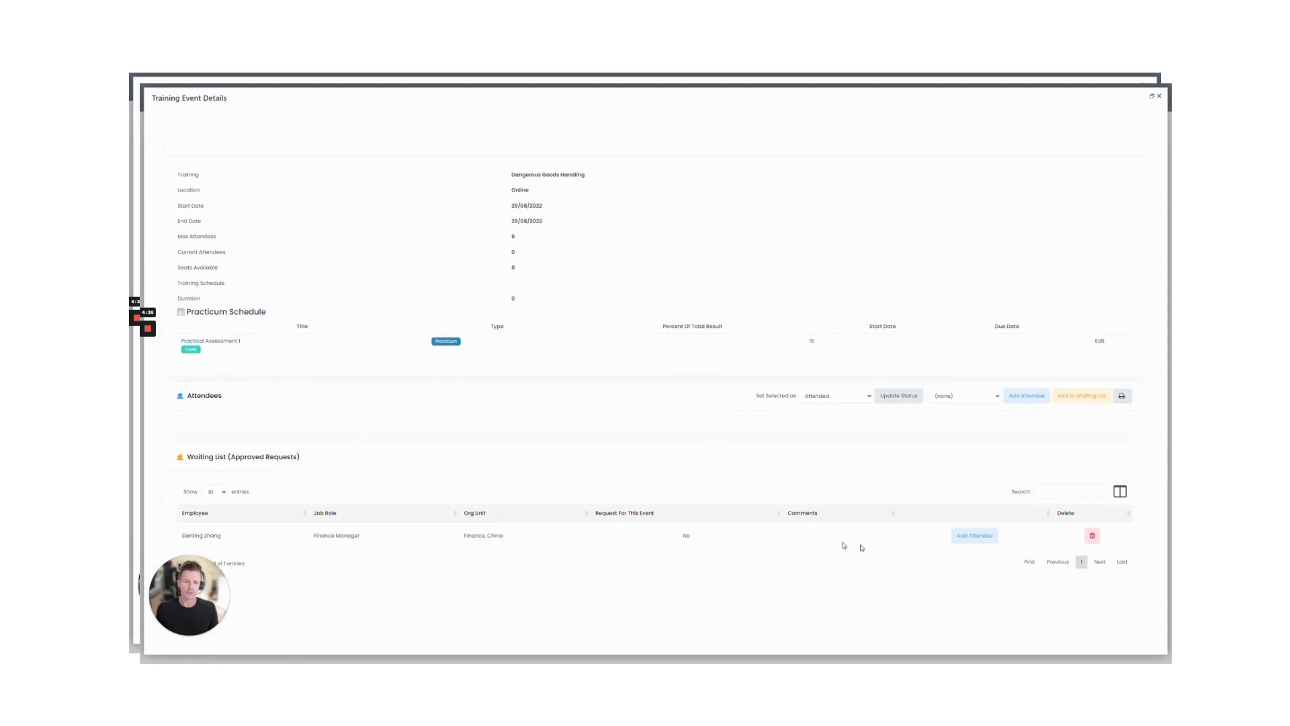
left_click(1001, 514)
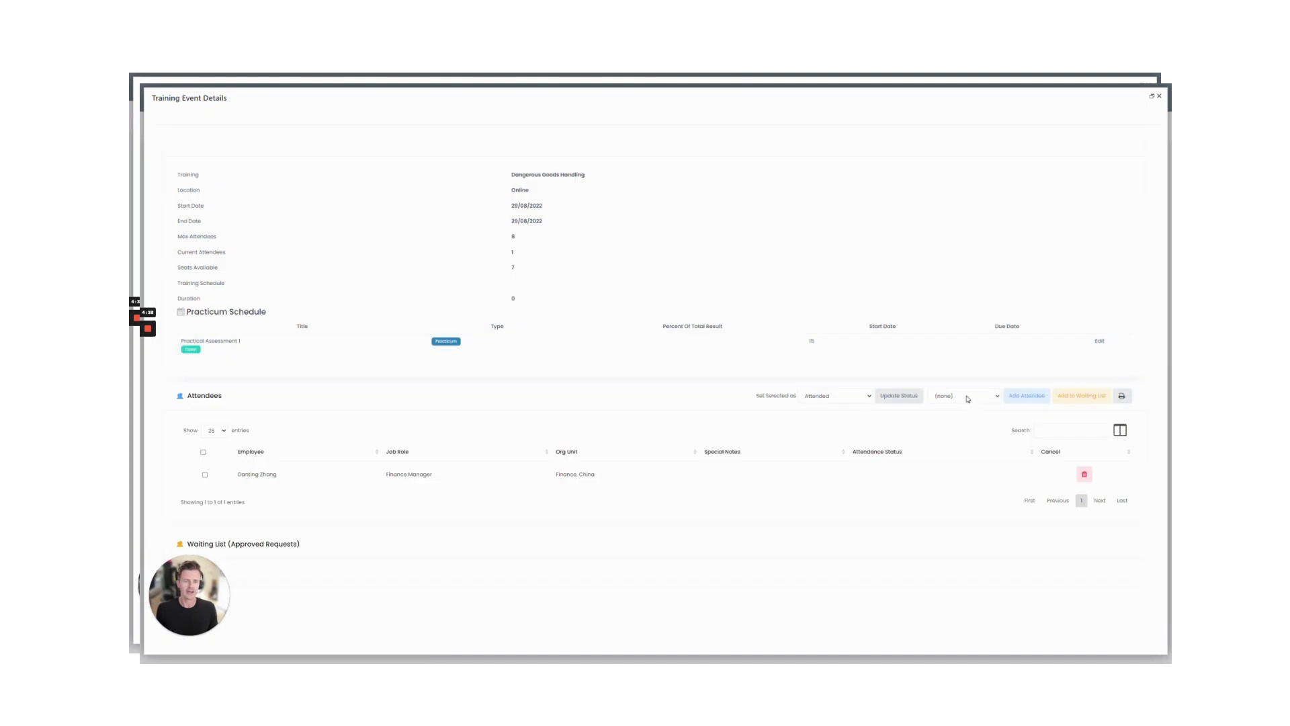
left_click(968, 398)
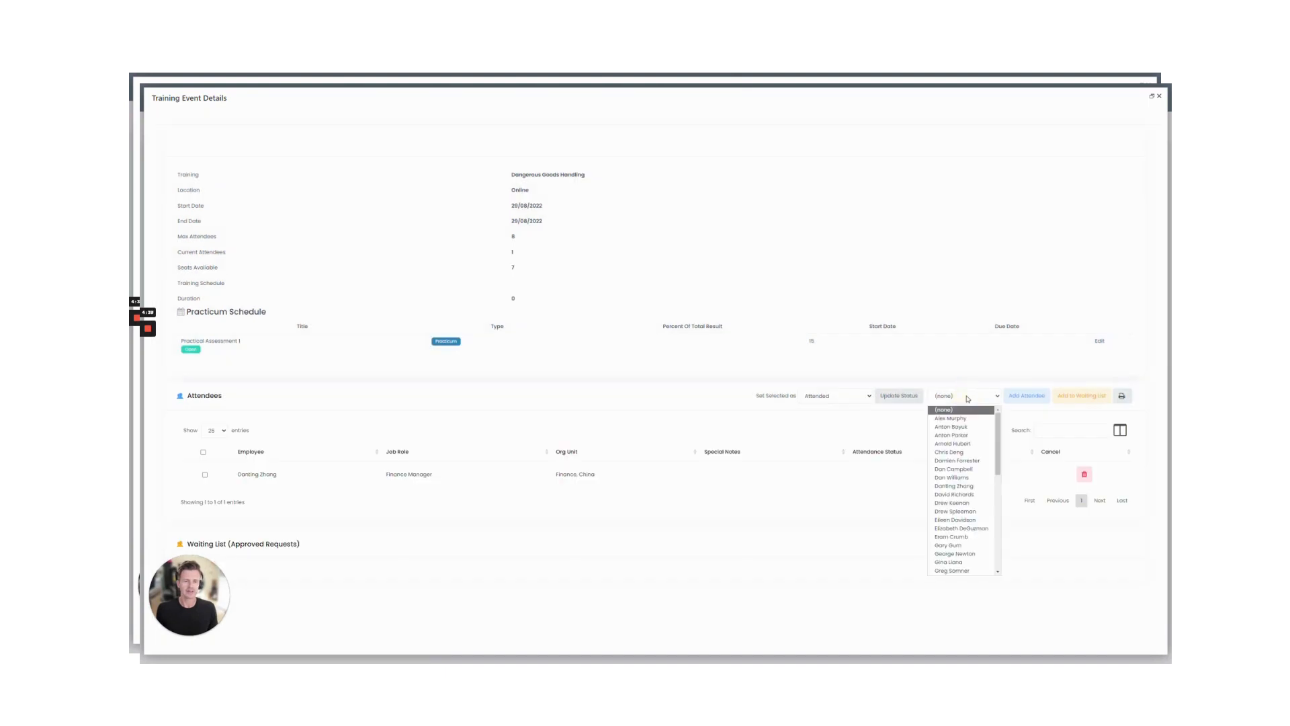
left_click(954, 427)
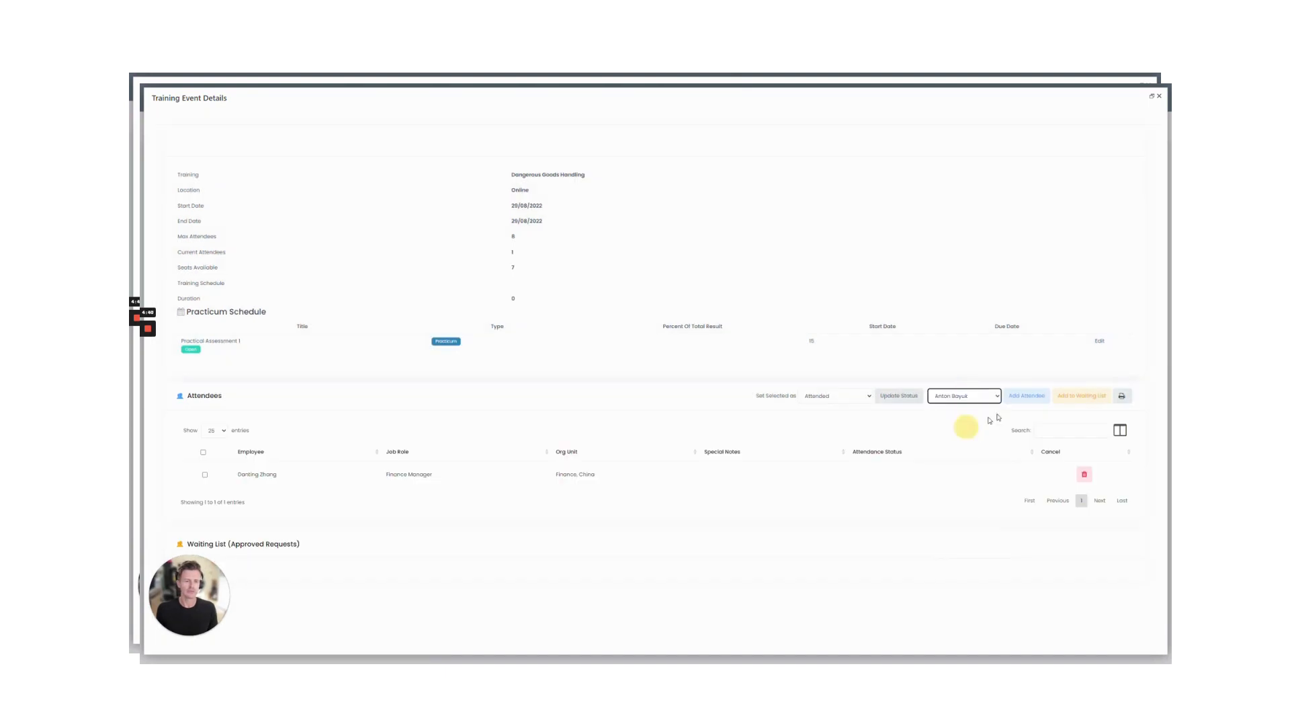
left_click(1029, 400)
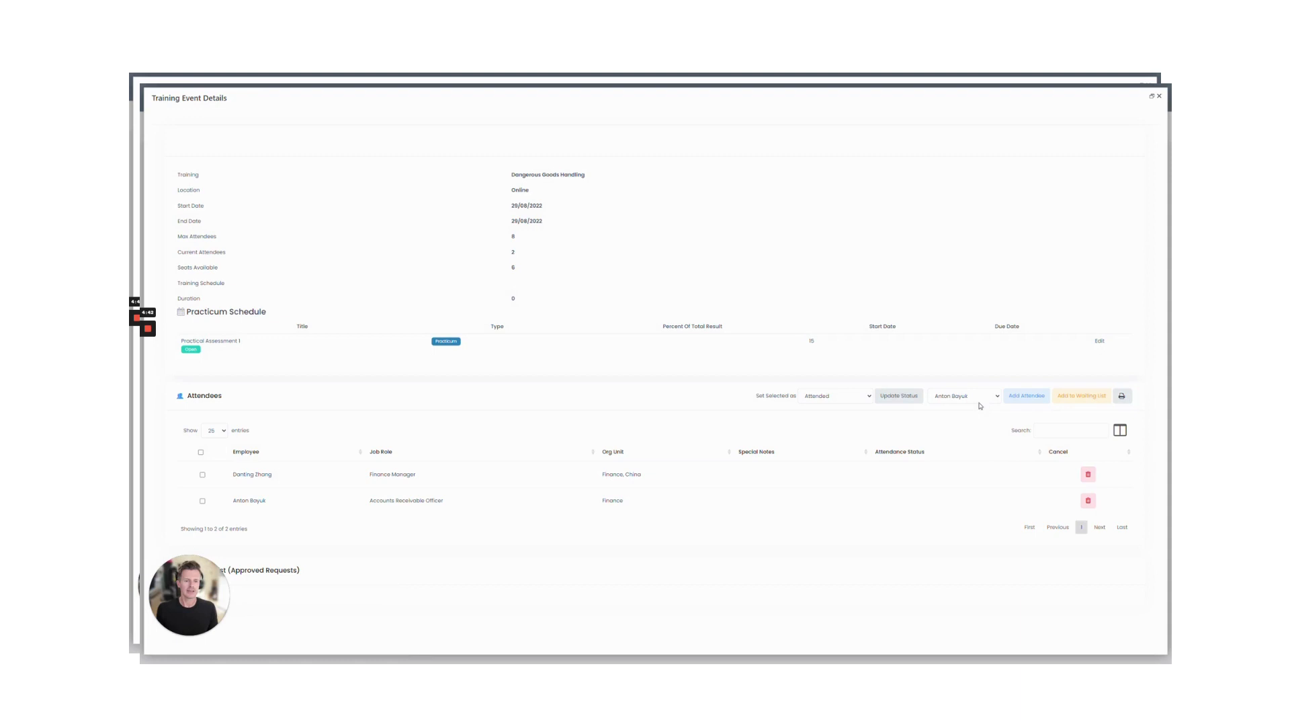
left_click(976, 400)
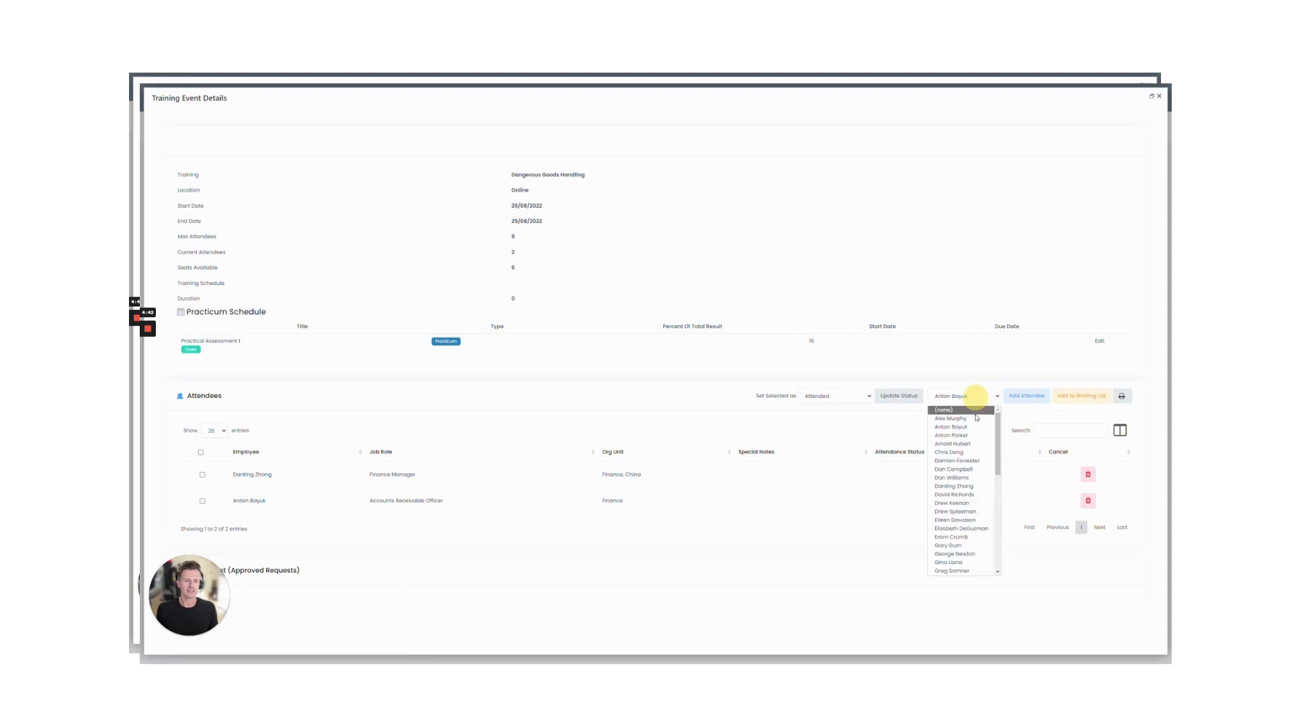
left_click(961, 552)
left_click(1027, 397)
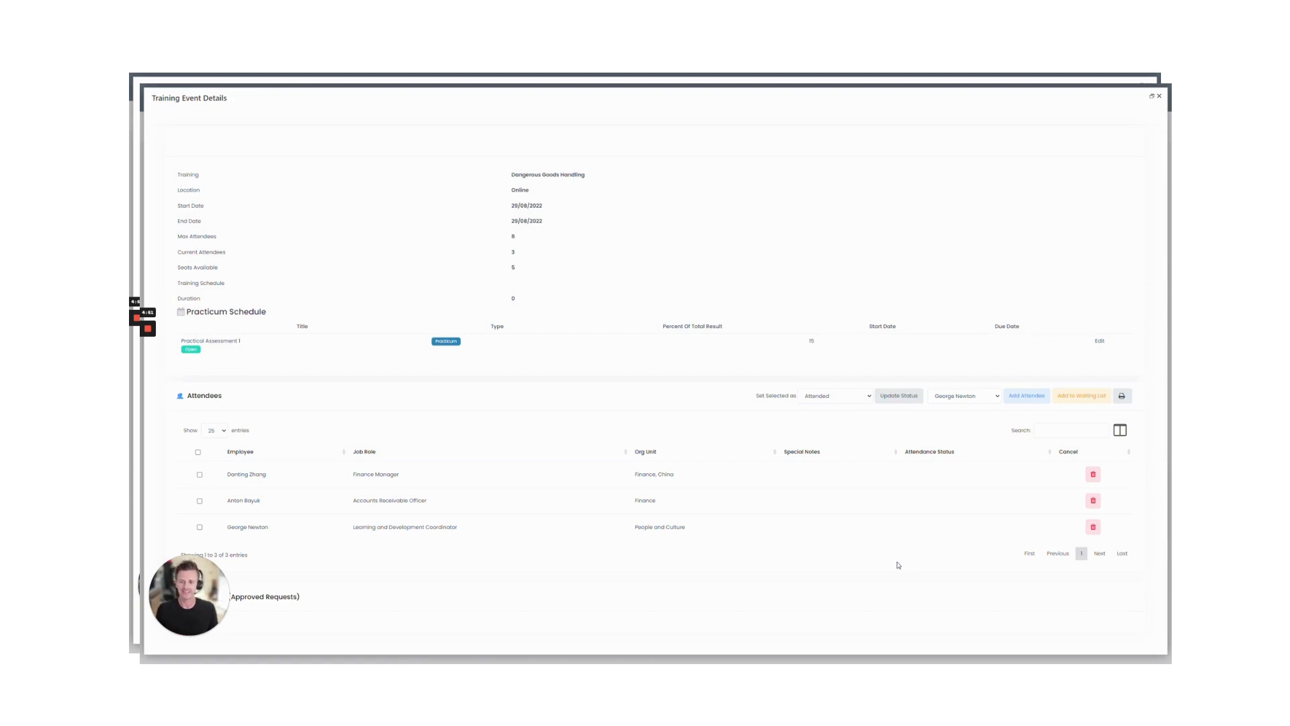
Step: Select all attendees, check the Max Attendees value of 8, and remove the Learning and Development Coordinator
left_click(199, 452)
left_click(510, 268)
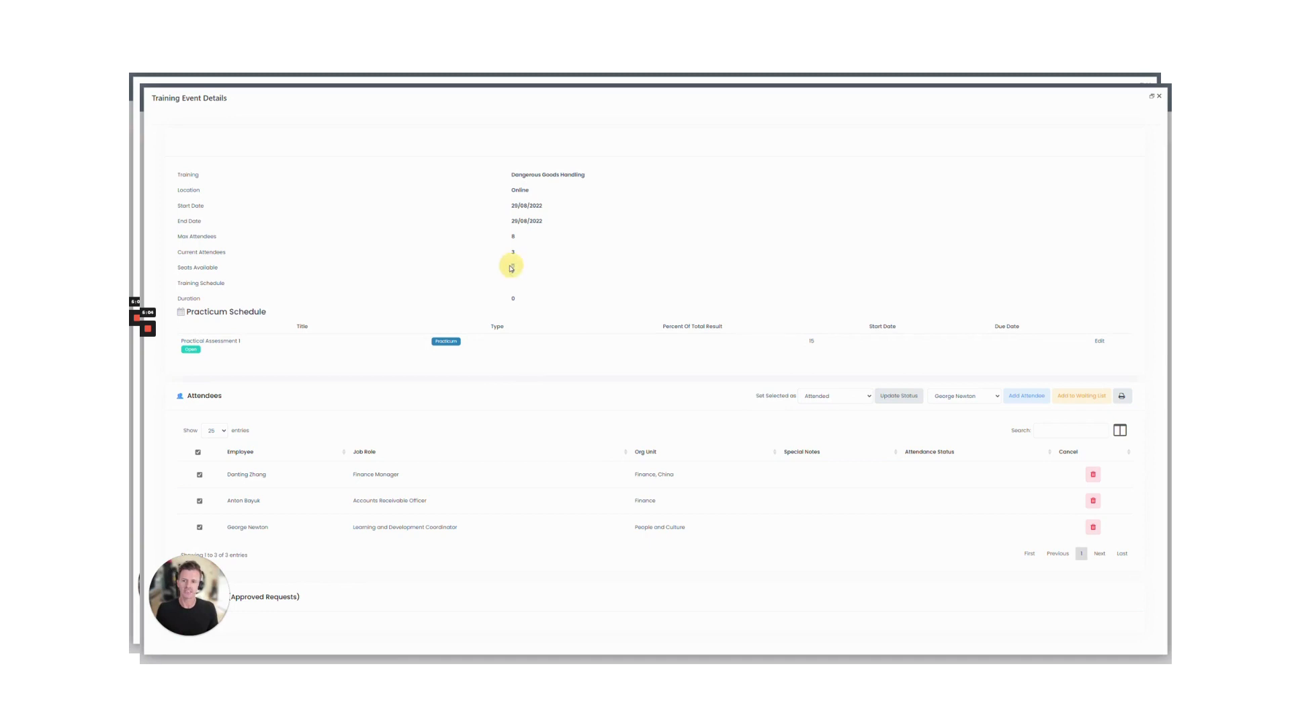
double_click(513, 236)
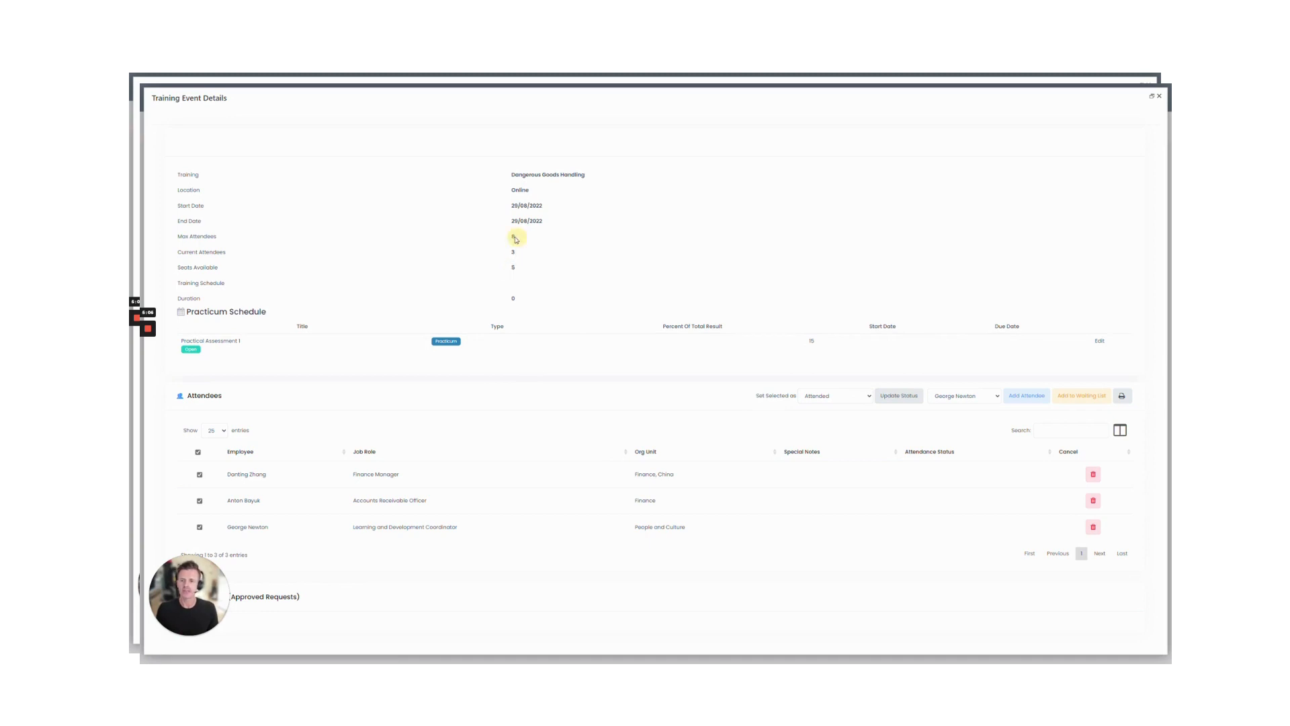
left_click(513, 249)
left_click(1092, 527)
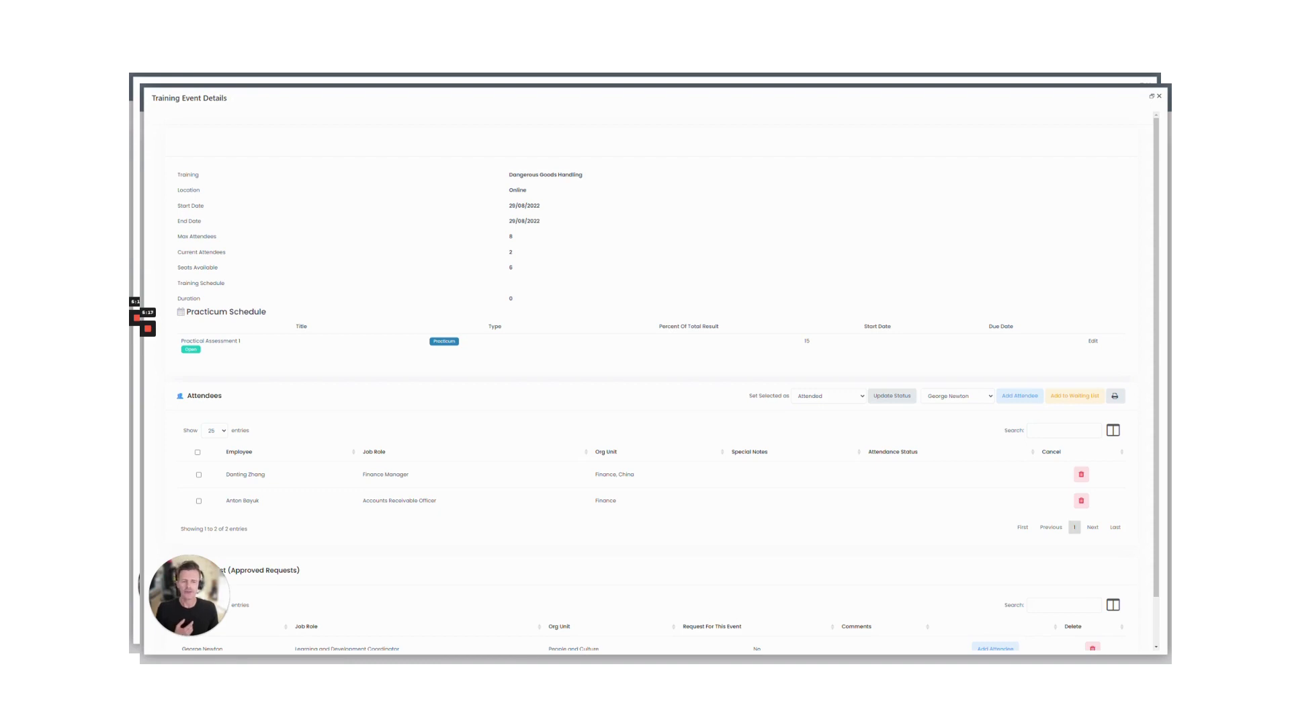
Step: Print-preview the two-attendee list for the session, then close the preview
left_click(1115, 398)
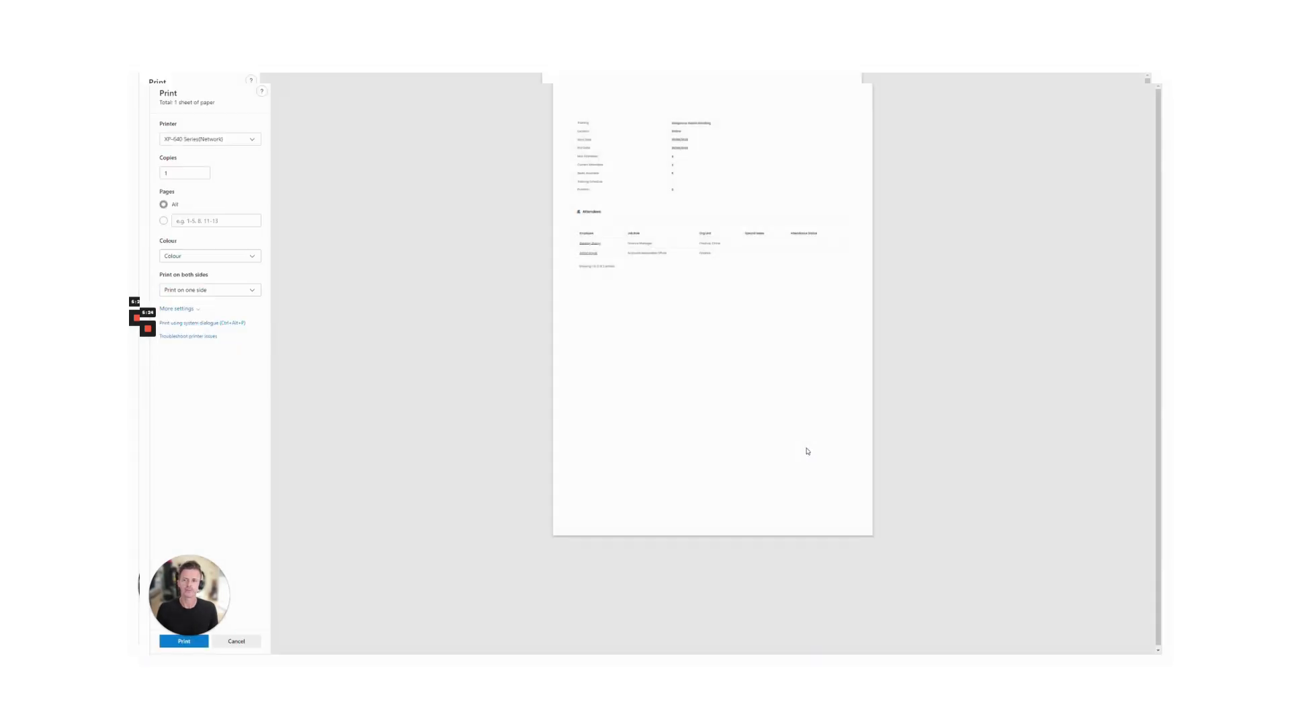
scroll(794, 442, "up", 3)
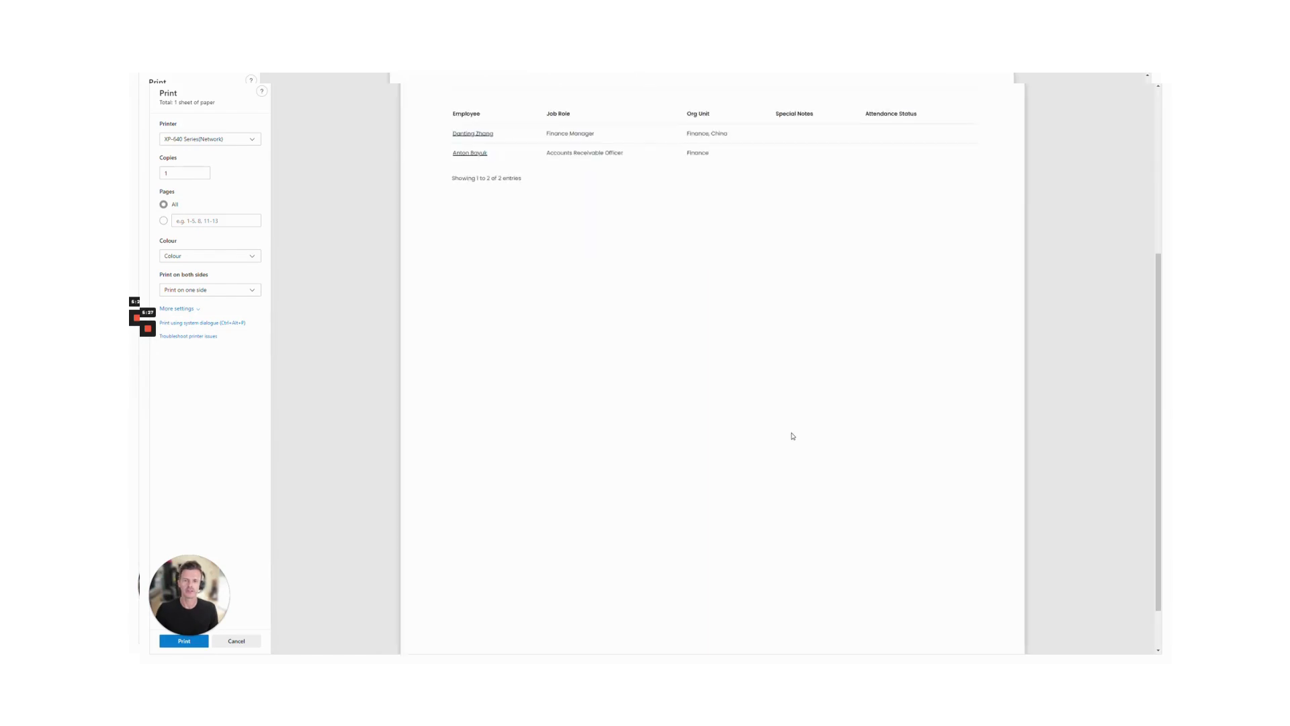
scroll(791, 436, "up", 1)
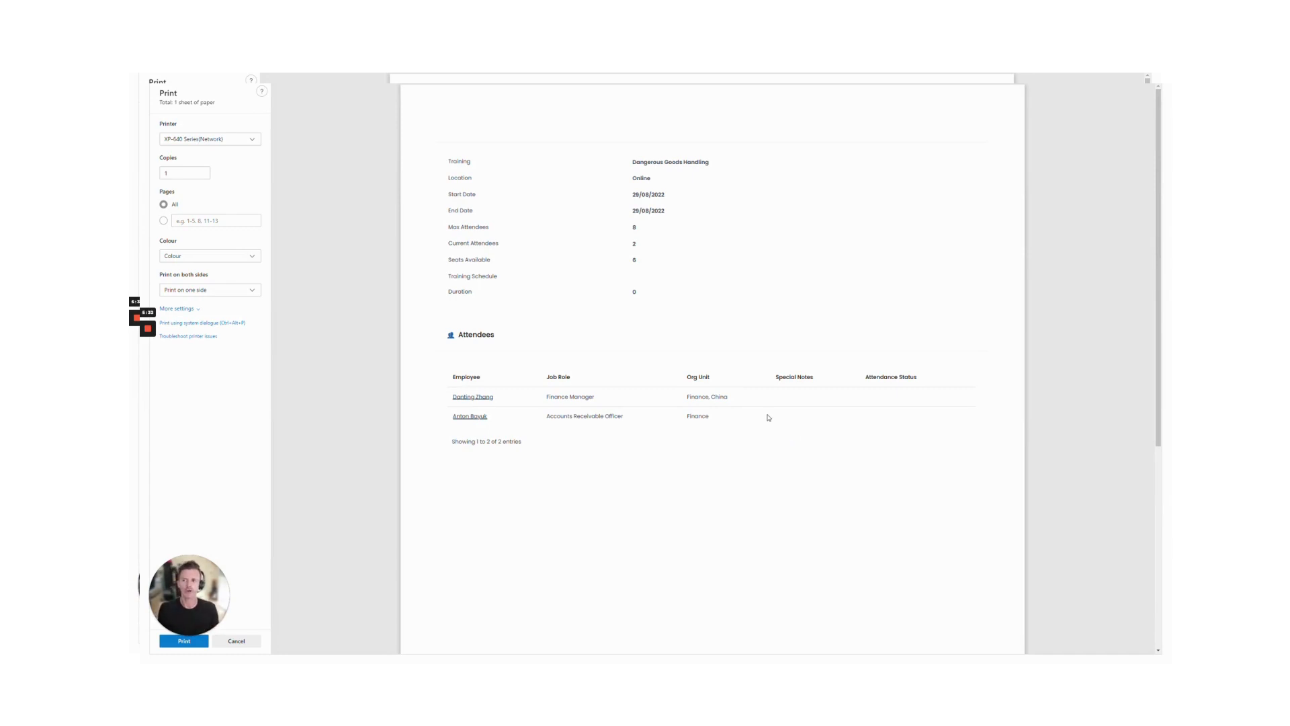
key("Escape")
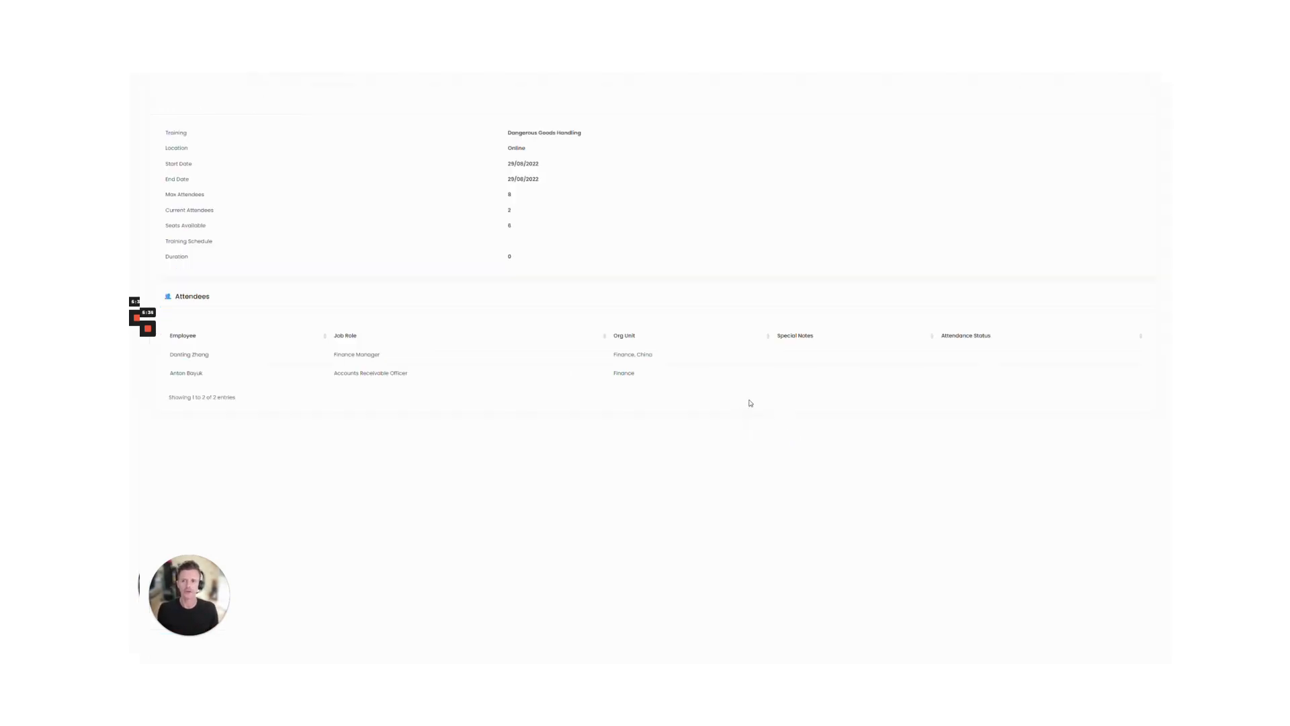
Step: Close the training event and training details popups and switch to the Manager role
left_click(148, 363)
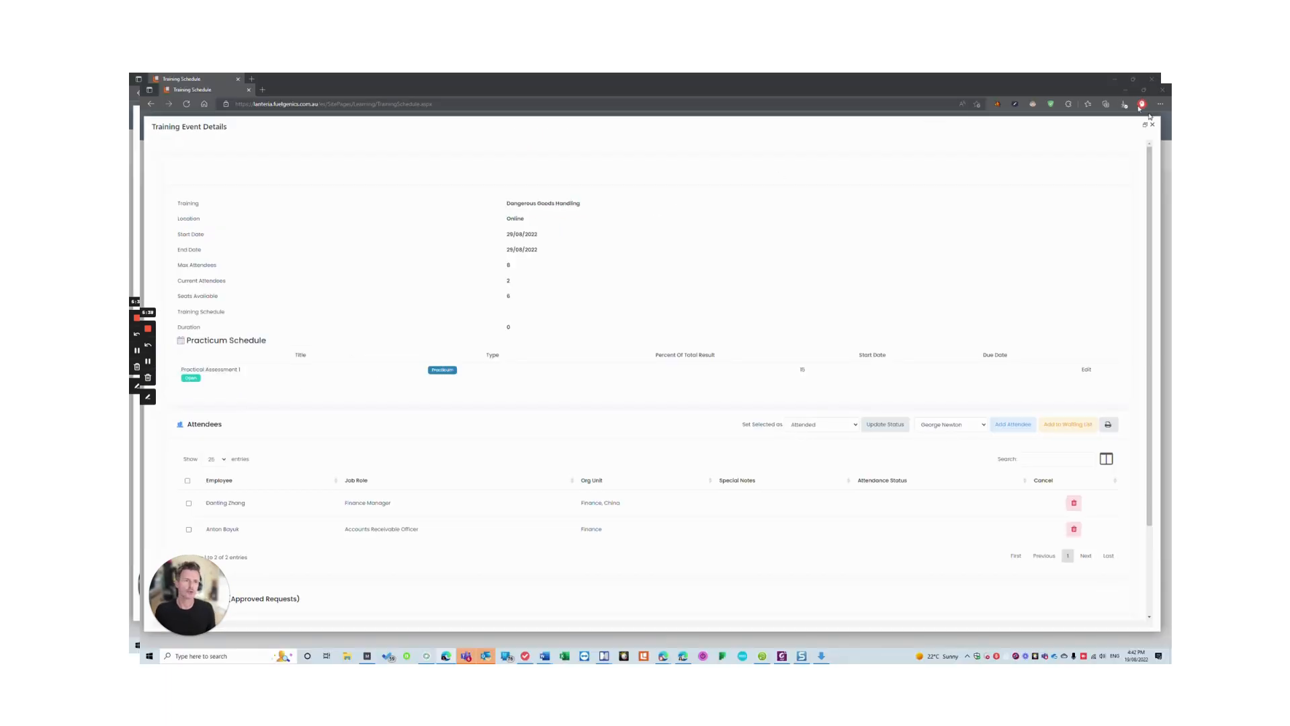
left_click(1152, 124)
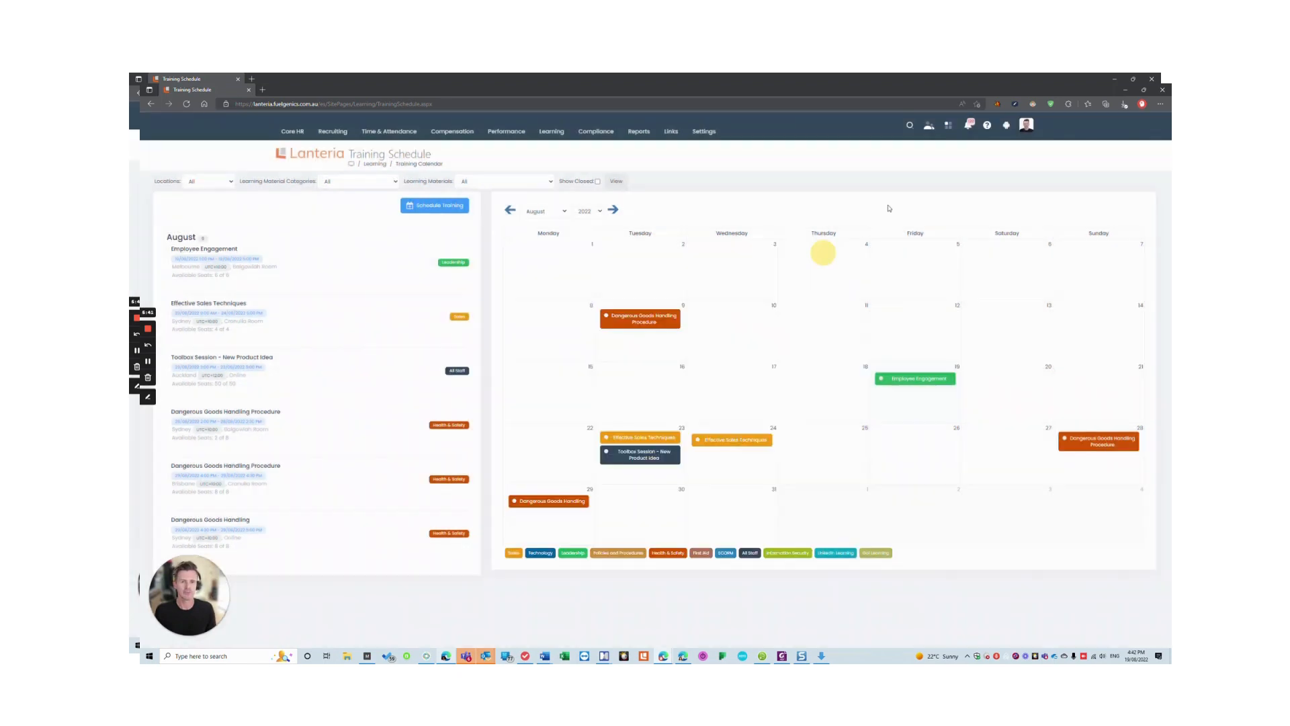
left_click(813, 258)
left_click(931, 126)
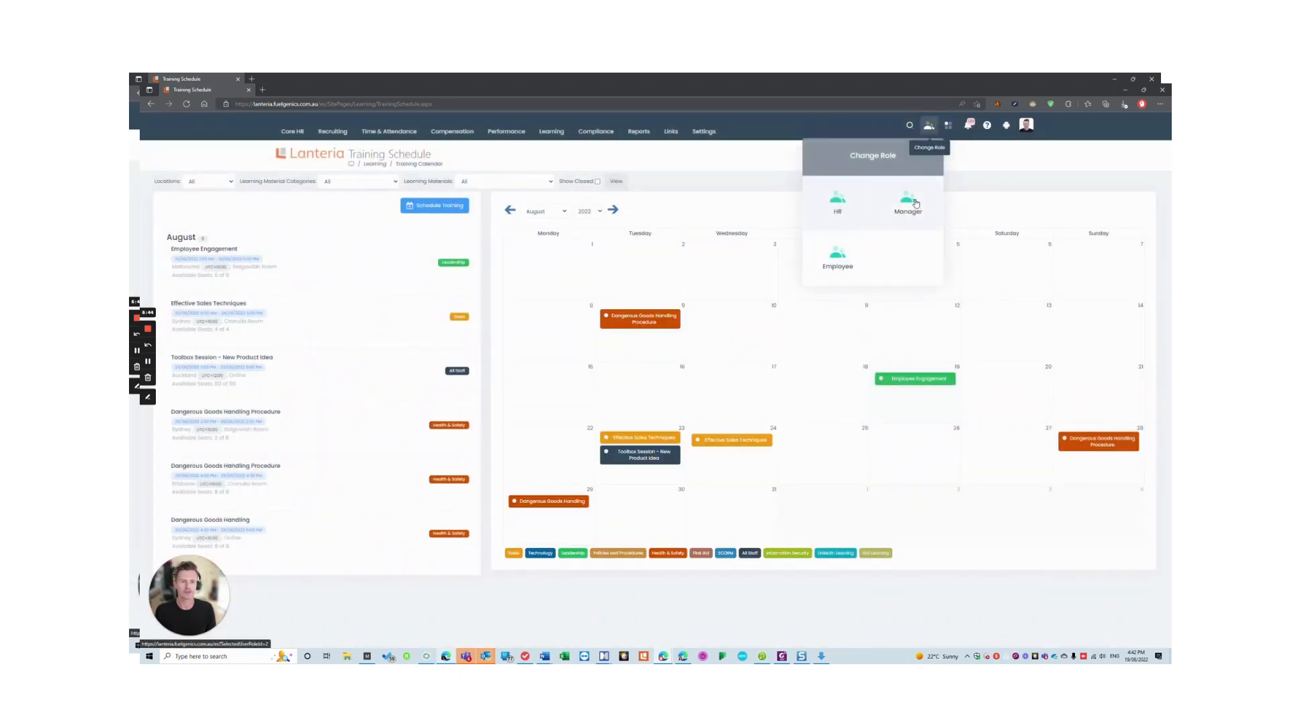
left_click(916, 203)
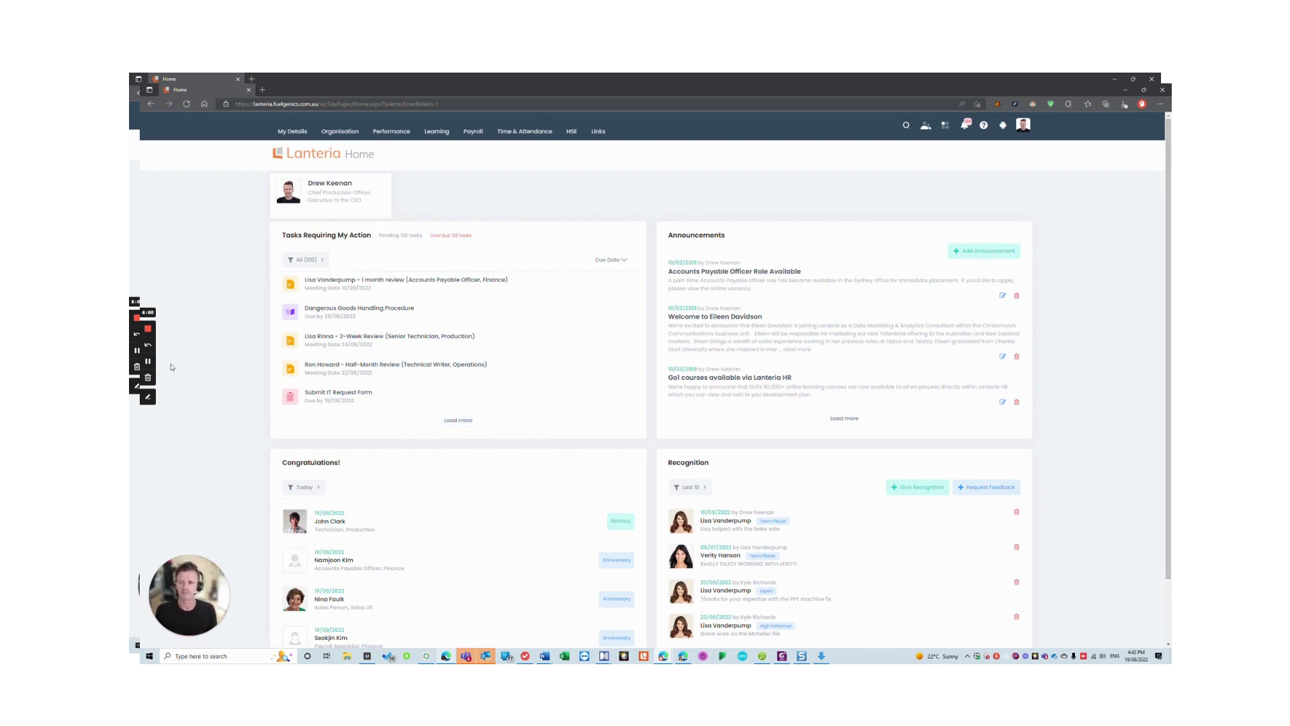
Step: Visit the Learning Catalog, then go to the Personal Development Plan under Learning
mouse_move(448, 135)
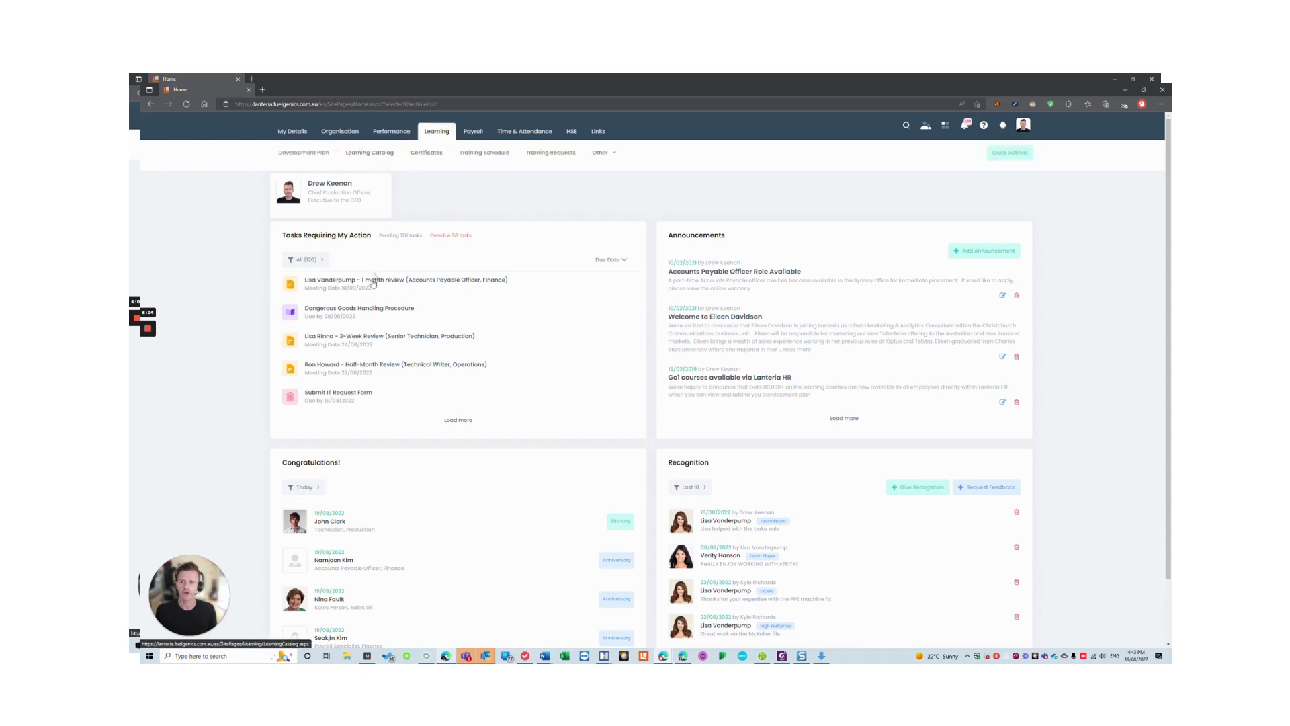
left_click(384, 154)
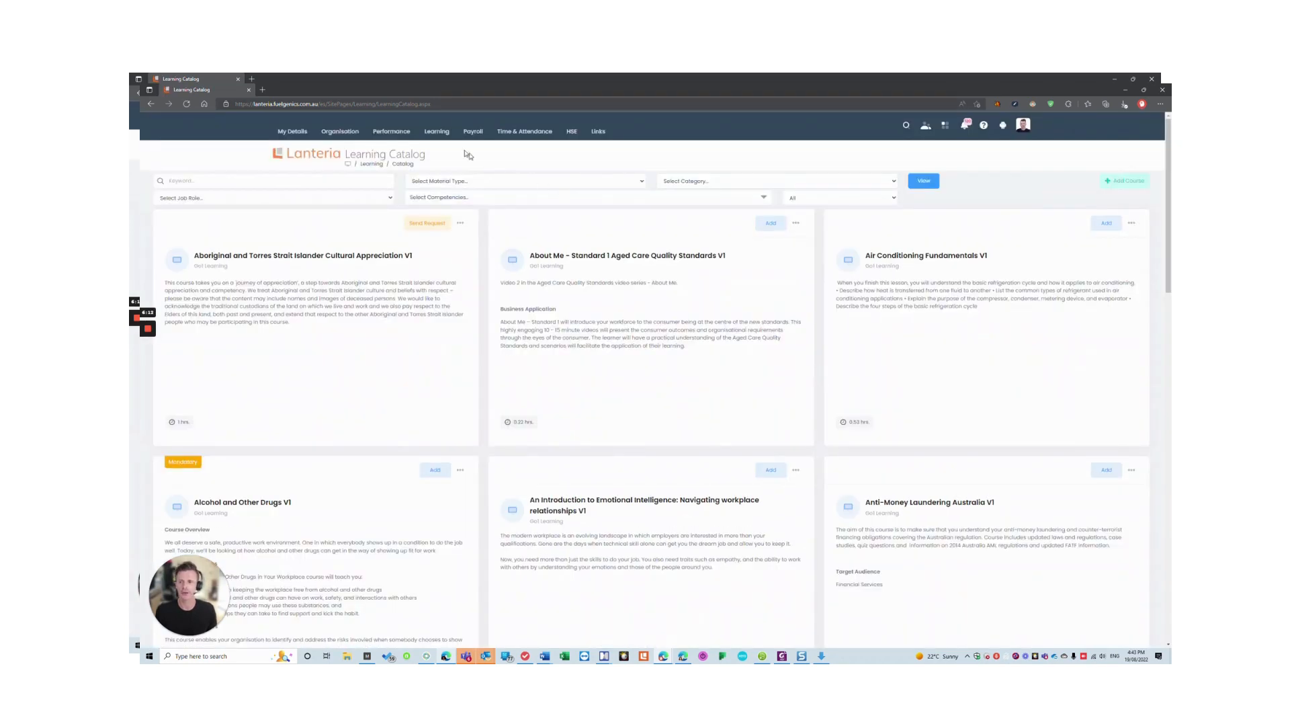
mouse_move(443, 133)
left_click(331, 154)
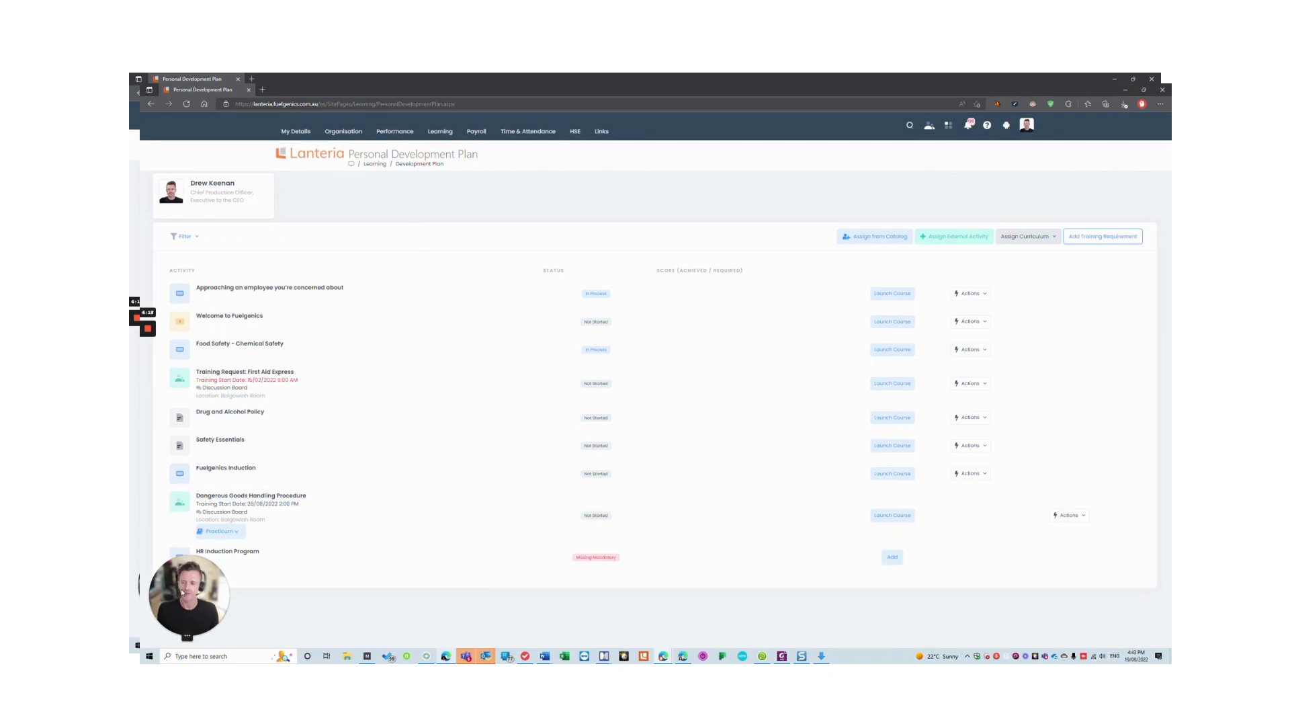
left_click_drag(188, 589, 1019, 571)
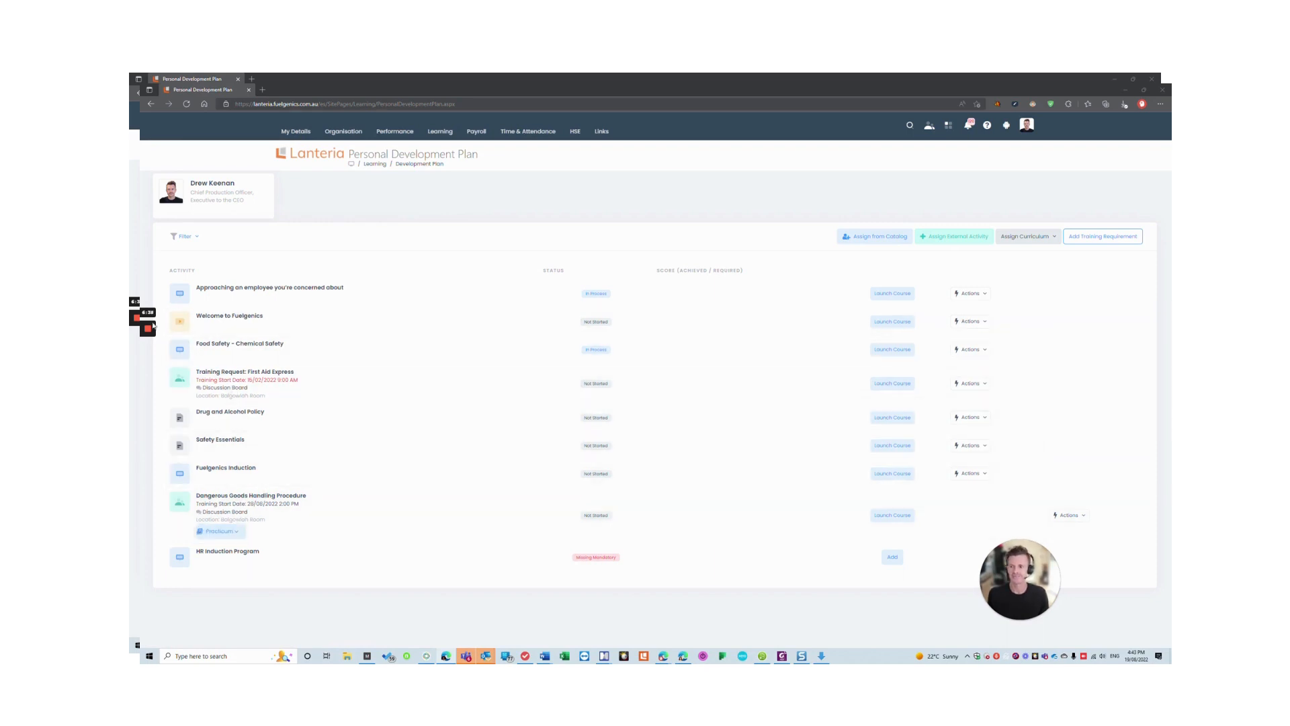
mouse_move(137, 318)
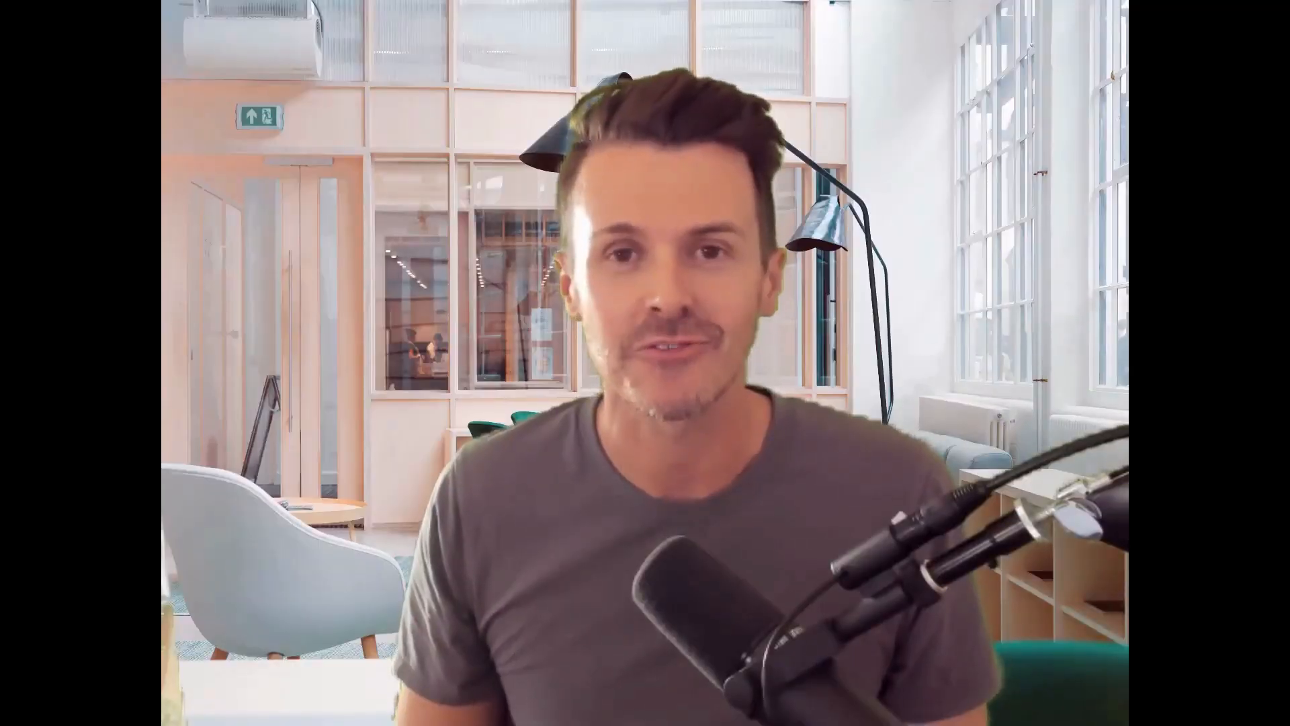